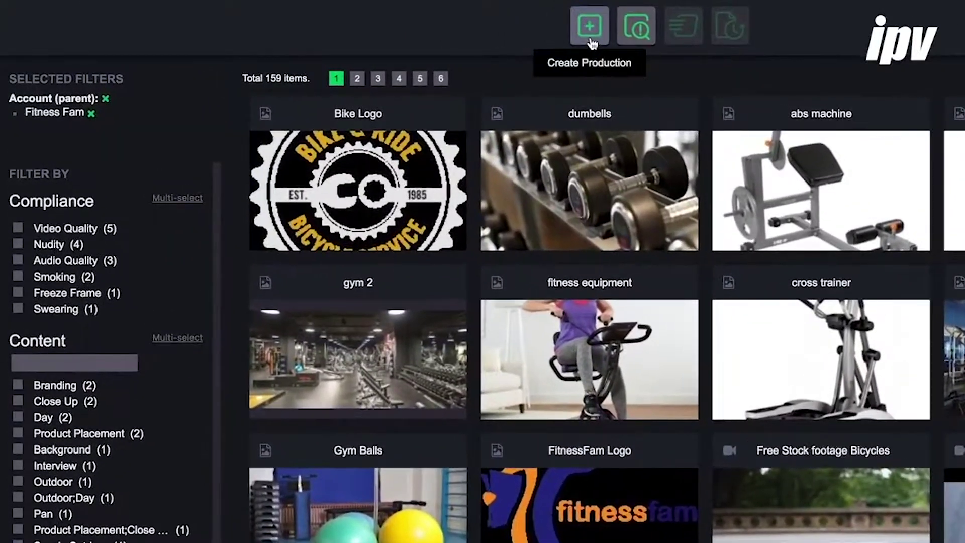
Start a new production named 'Tuesday edit'
left_click(591, 30)
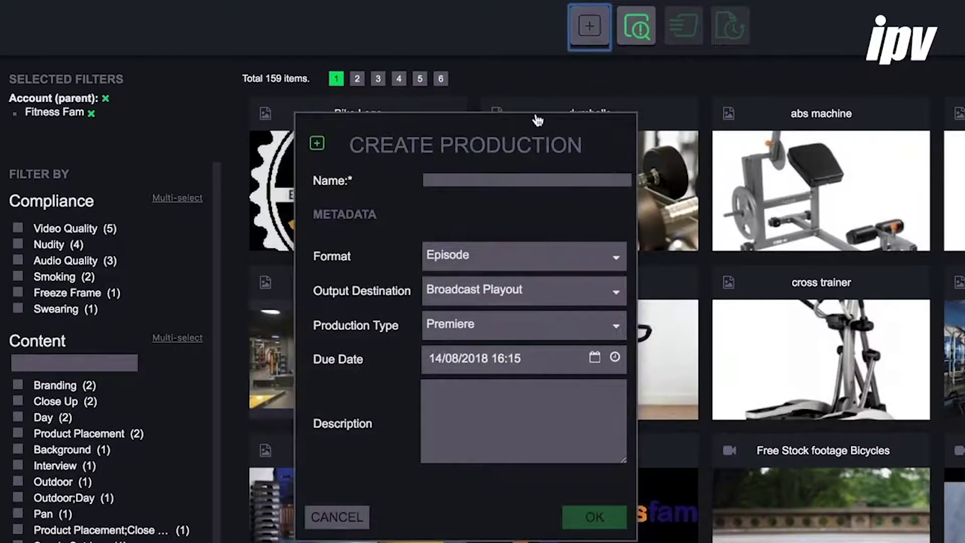
left_click(507, 181)
type("Tuesday edit")
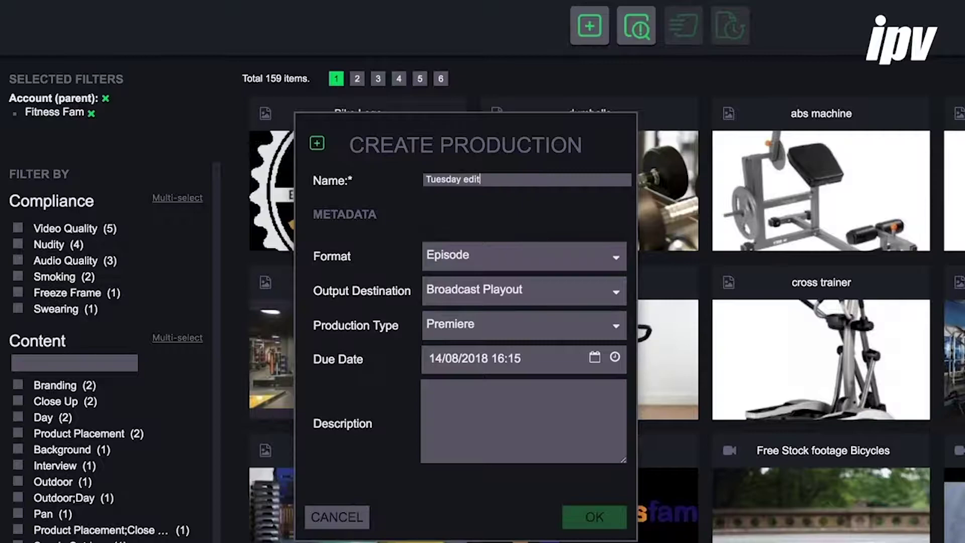
Set its format to Promo, output destination to Social, and due date to 16 August 2018
left_click(517, 264)
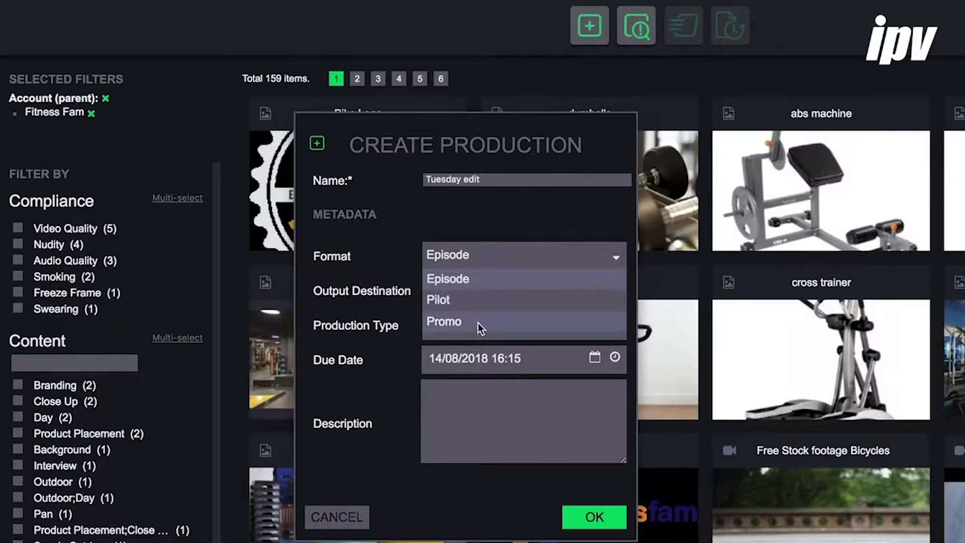
left_click(478, 323)
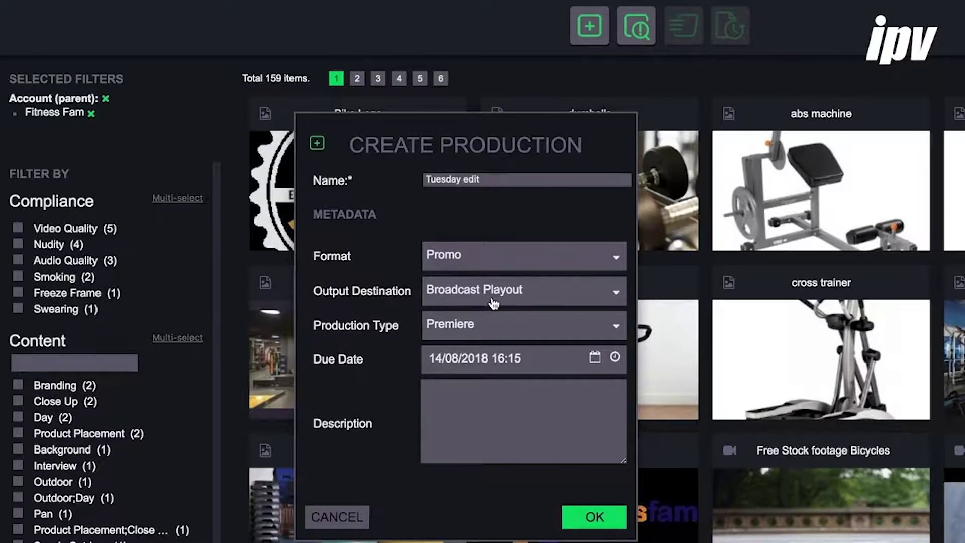
left_click(487, 297)
left_click(472, 331)
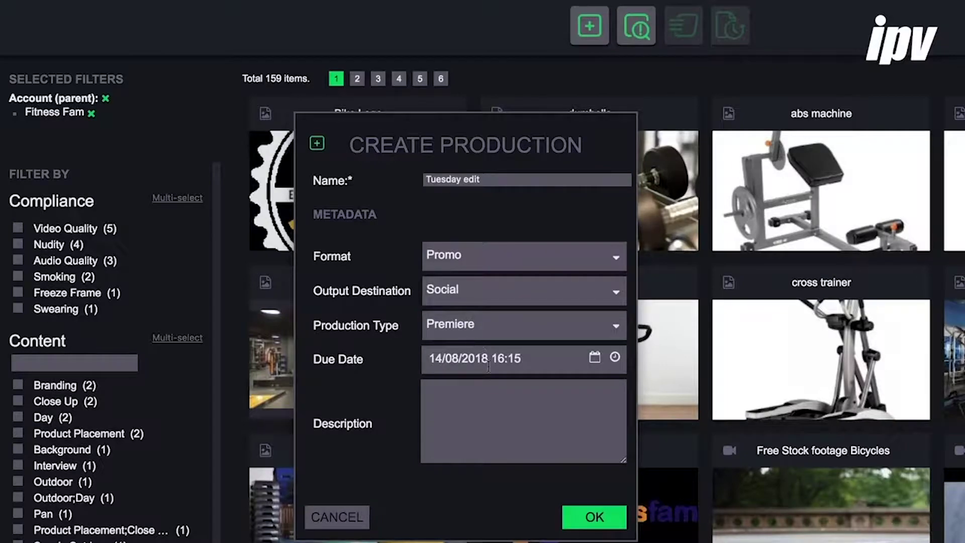
left_click(595, 358)
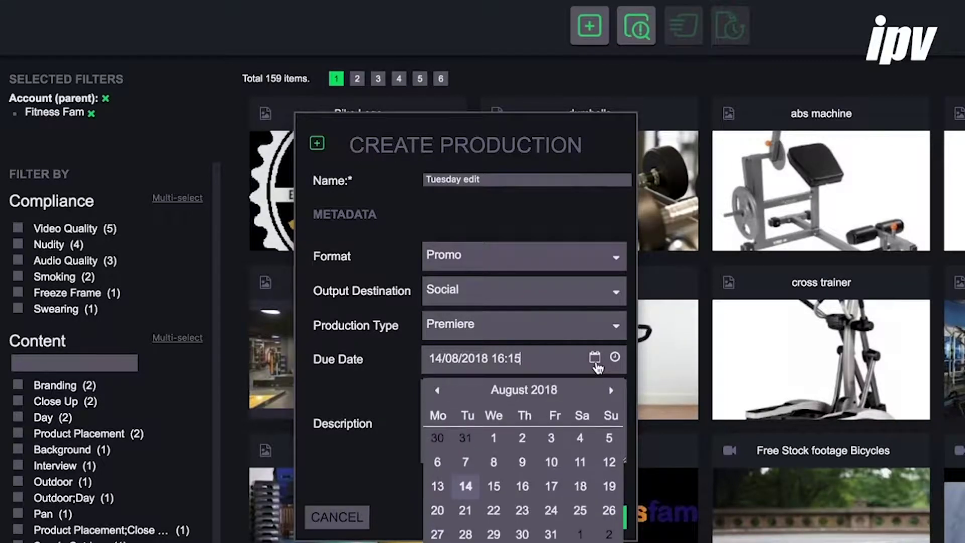
left_click(523, 487)
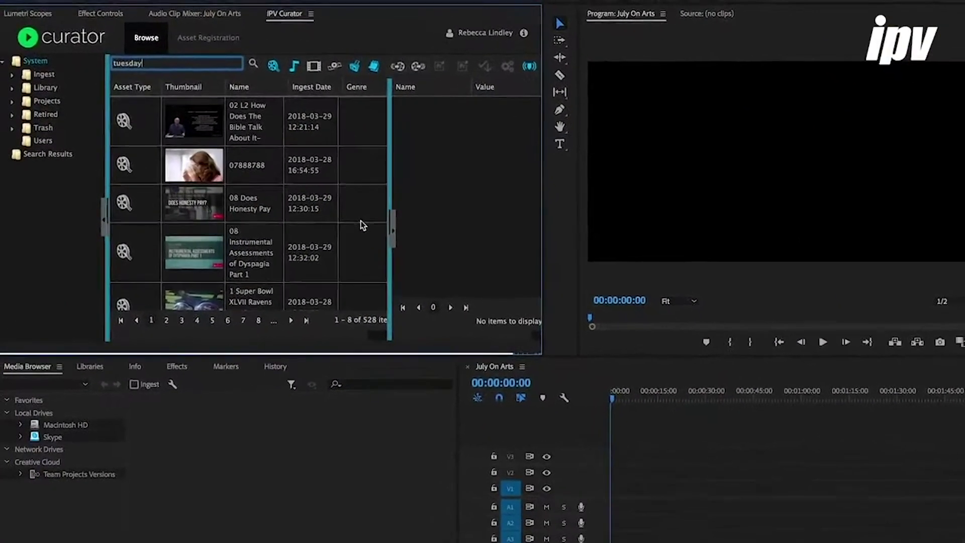
Search Curator for 'tuesday' and check out the Tuesday edit project
key("Return")
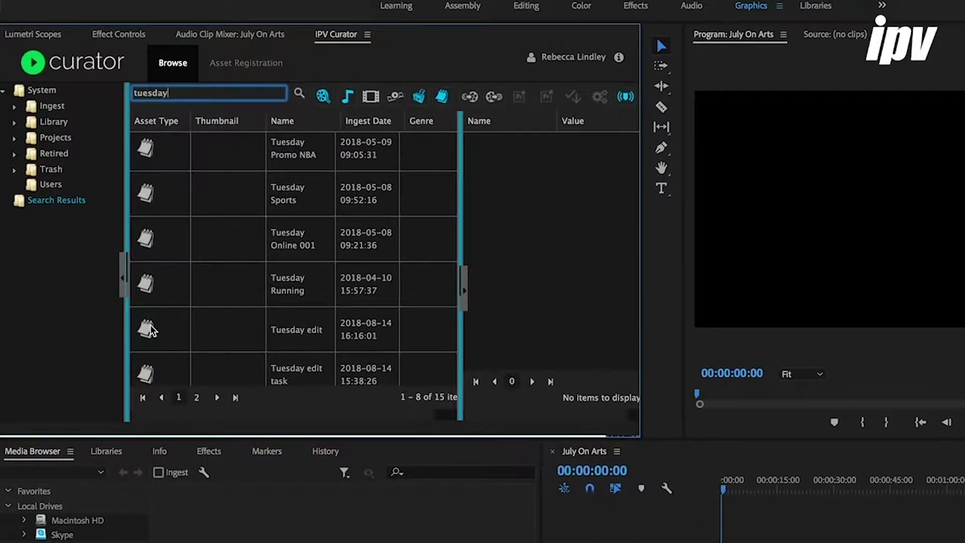
double_click(146, 329)
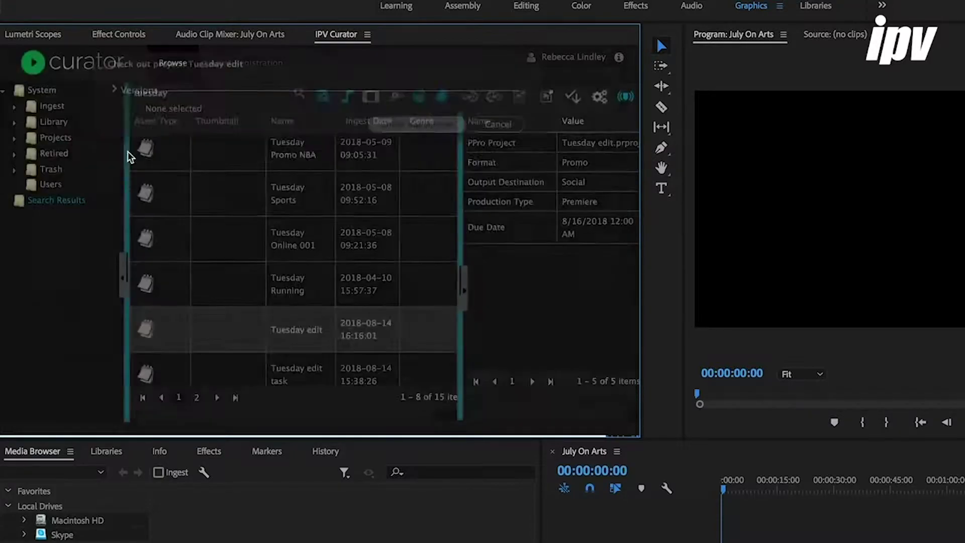
left_click(337, 123)
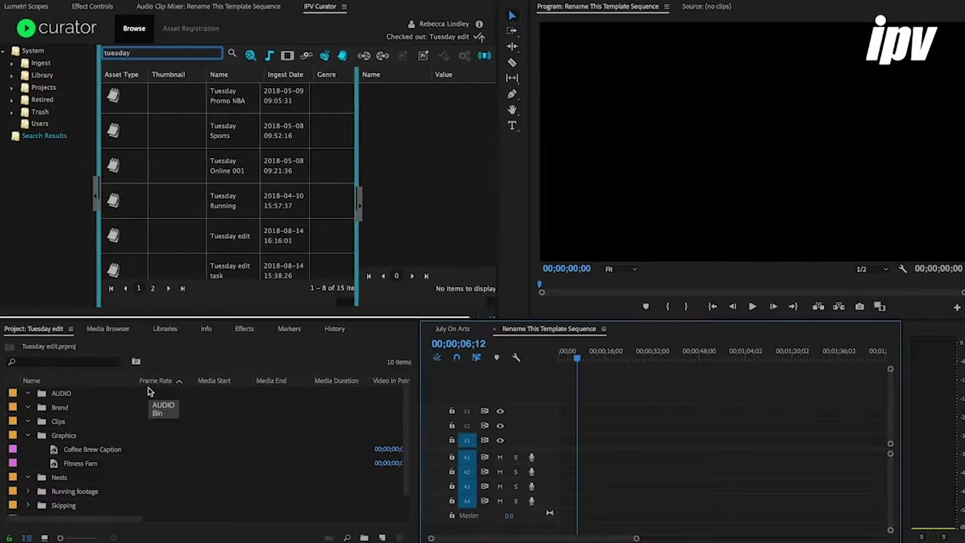
Rename the template sequence to 'Tuesday edit sports'
scroll(148, 457, "down", 1)
right_click(104, 509)
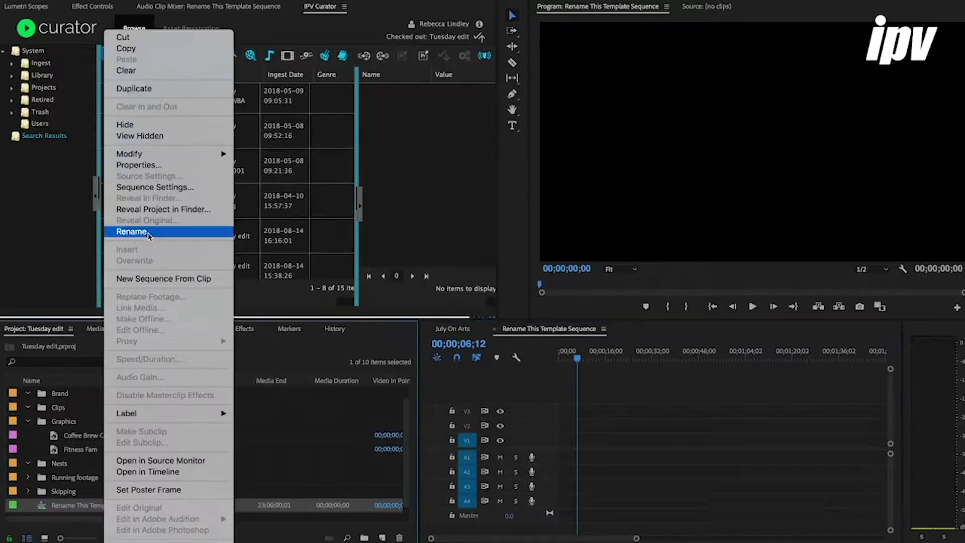
left_click(148, 234)
type("Tuesday edi")
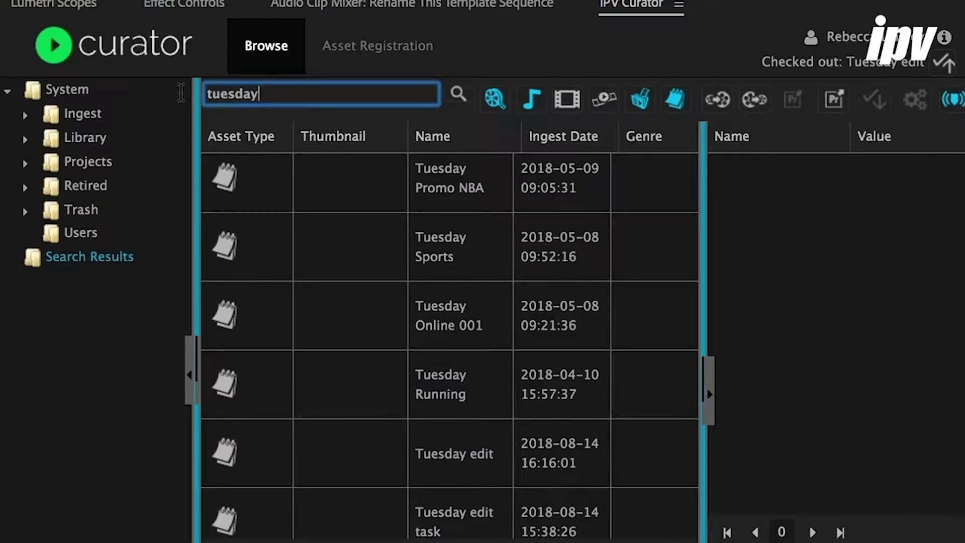
Search Curator for 'running', import Running in Cold Weather, and load it for preview
left_click_drag(130, 52, 59, 50)
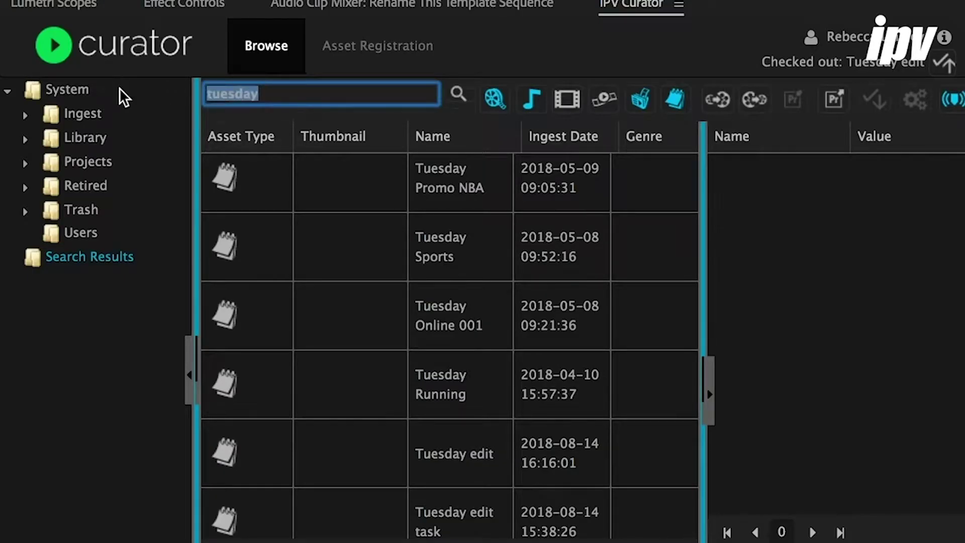
type("running")
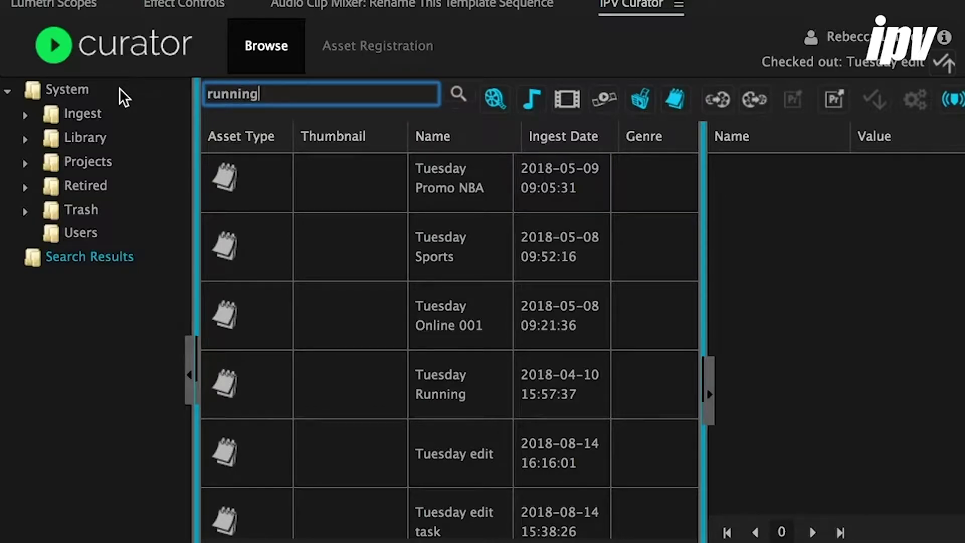
key("Return")
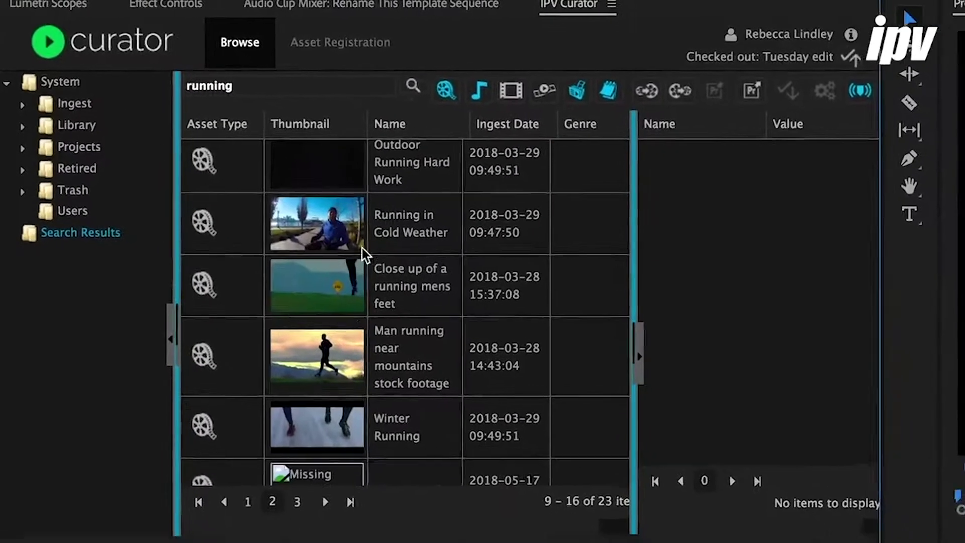
left_click(321, 226)
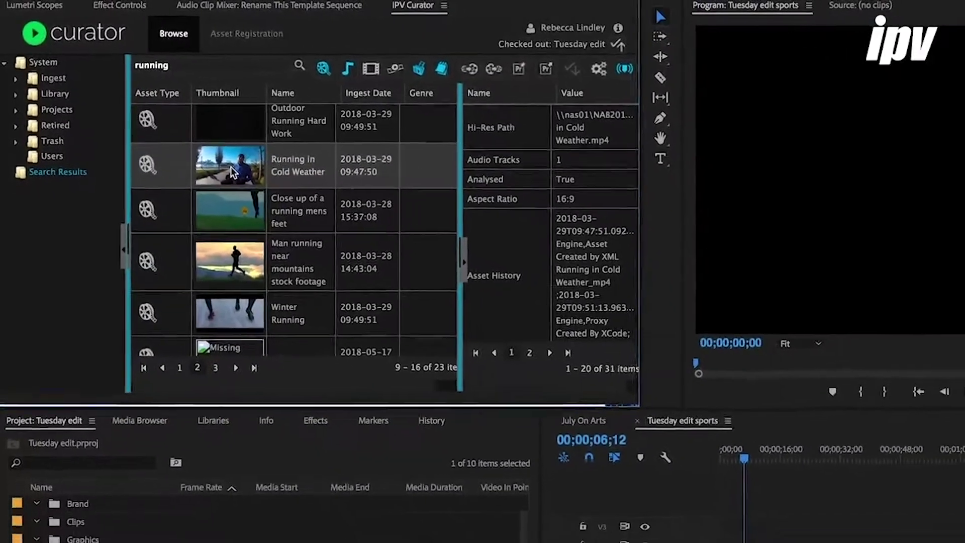
double_click(231, 167)
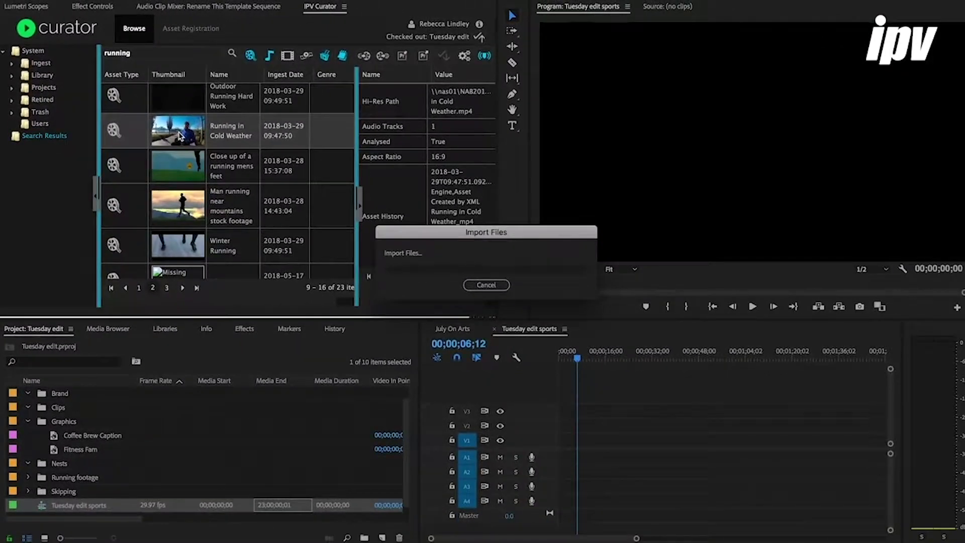
left_click(650, 7)
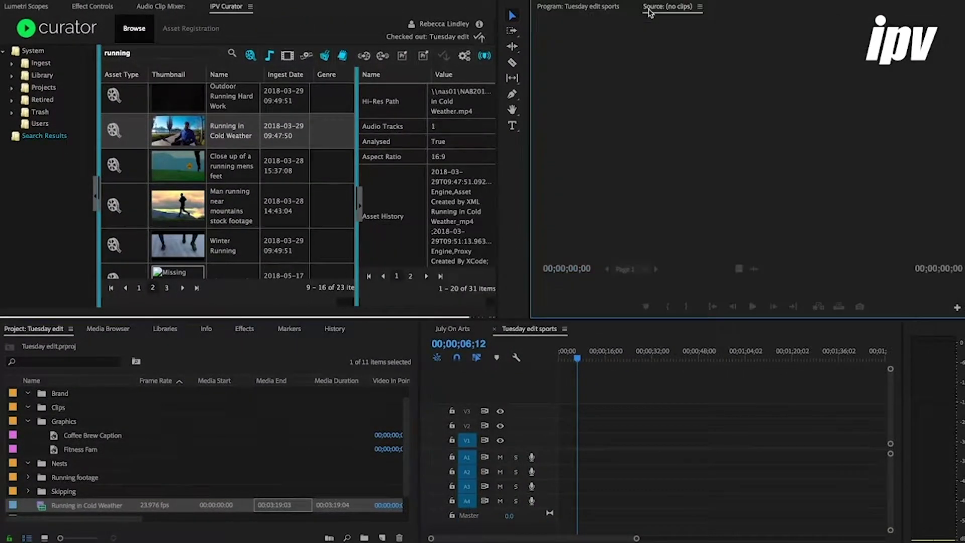
double_click(40, 506)
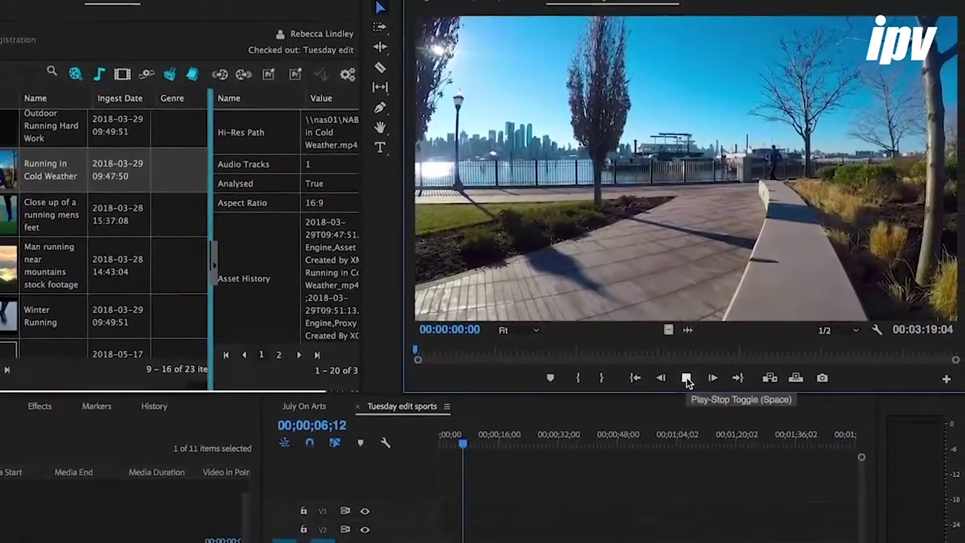
Play and stop the running clip, then play the mountain runner clip
left_click(730, 332)
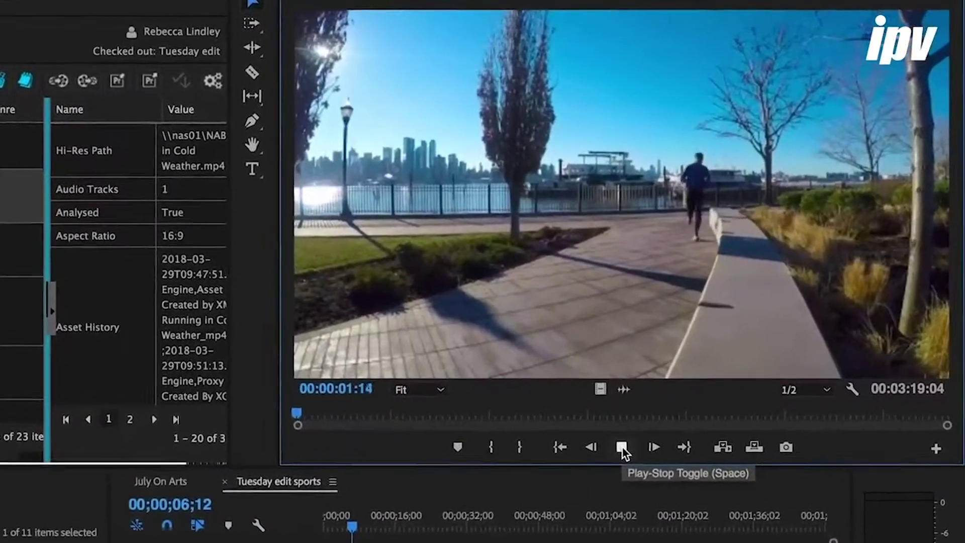
left_click(643, 426)
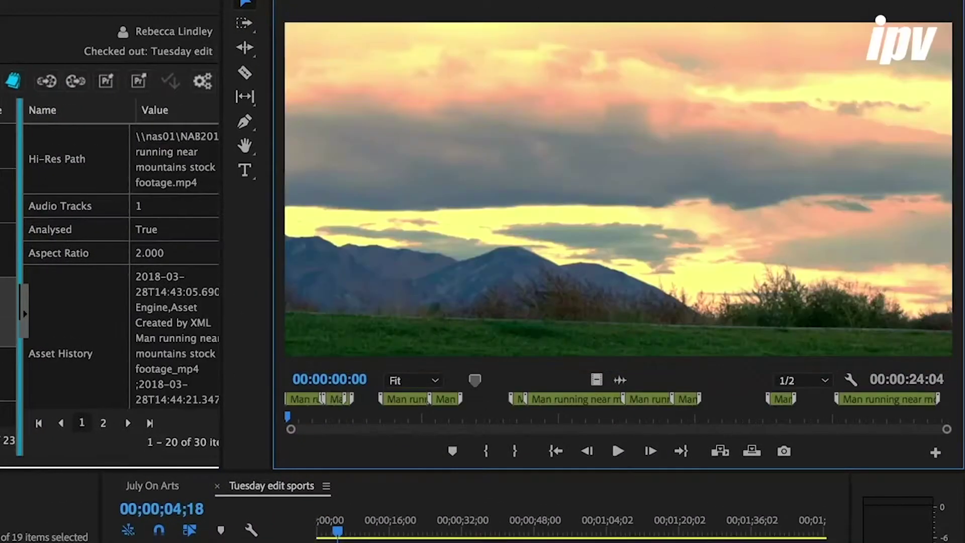
left_click(613, 453)
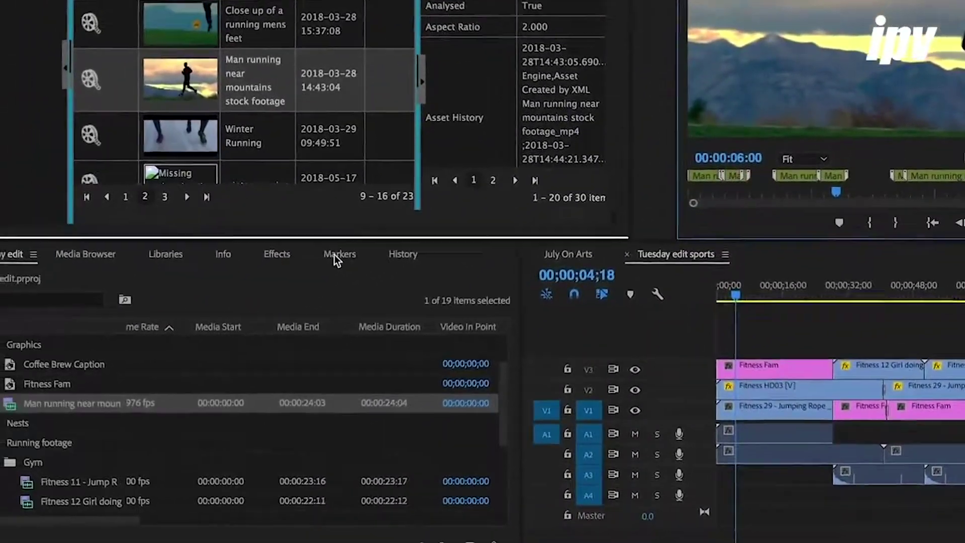
Review the Man running near mountains markers, such as '8 - Smoking' and '9 - Branding - Nudity'
left_click(335, 254)
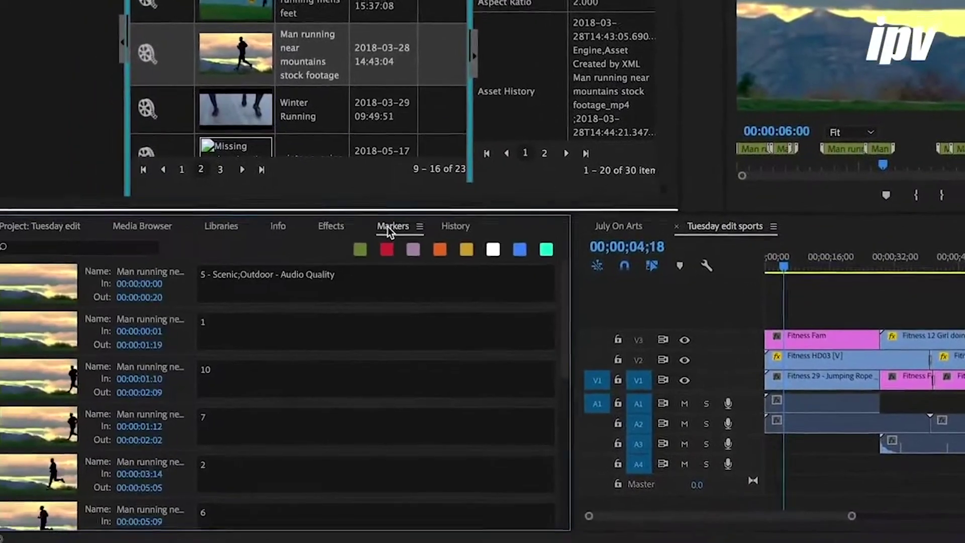
scroll(216, 334, "down", 3)
scroll(216, 333, "down", 1)
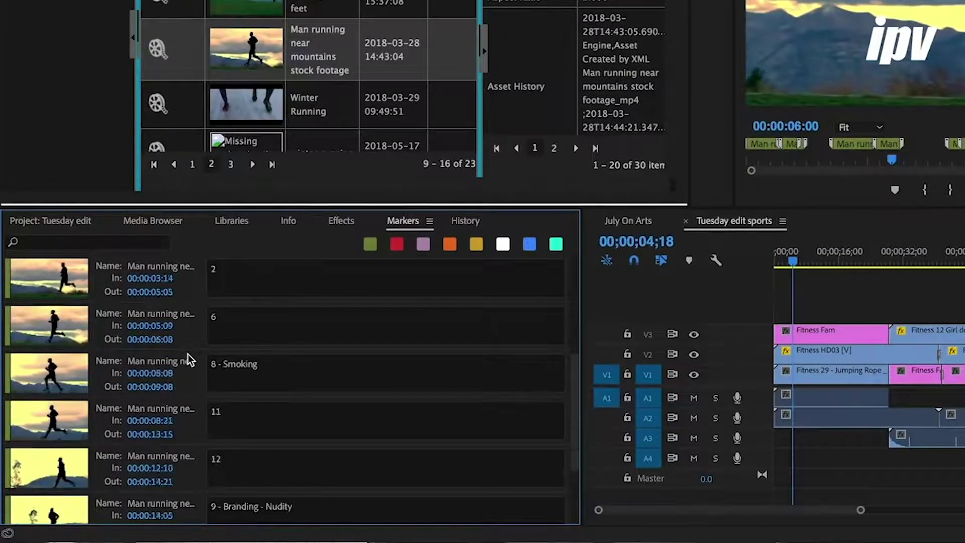
scroll(188, 353, "down", 3)
scroll(188, 354, "up", 2)
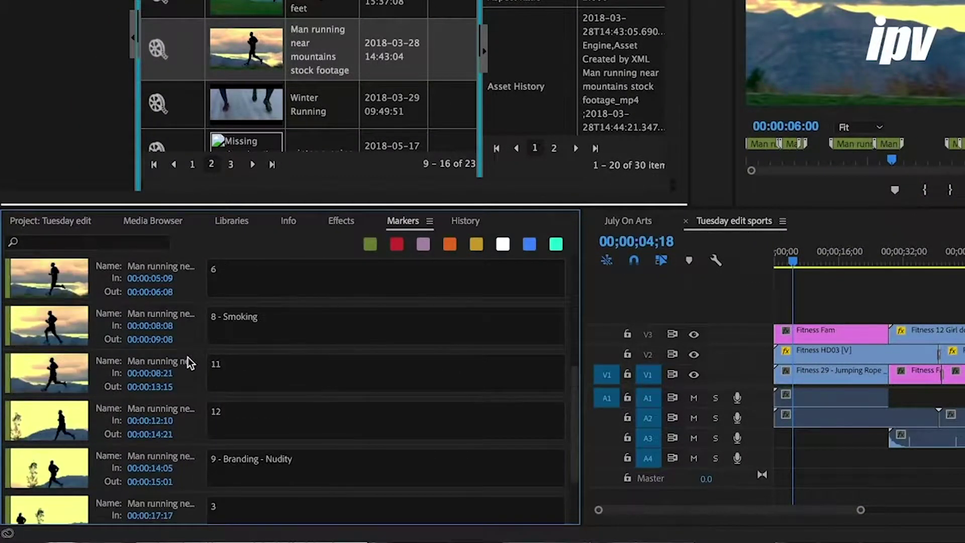
scroll(188, 357, "up", 5)
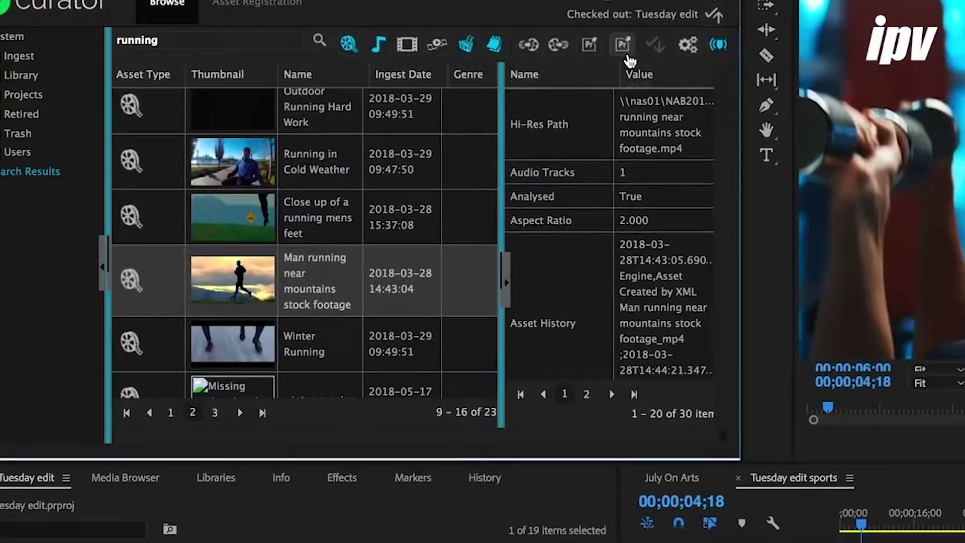
Remotely export Tuesday edit sports as High Quality 1080p HD and dismiss the confirmation
left_click(629, 56)
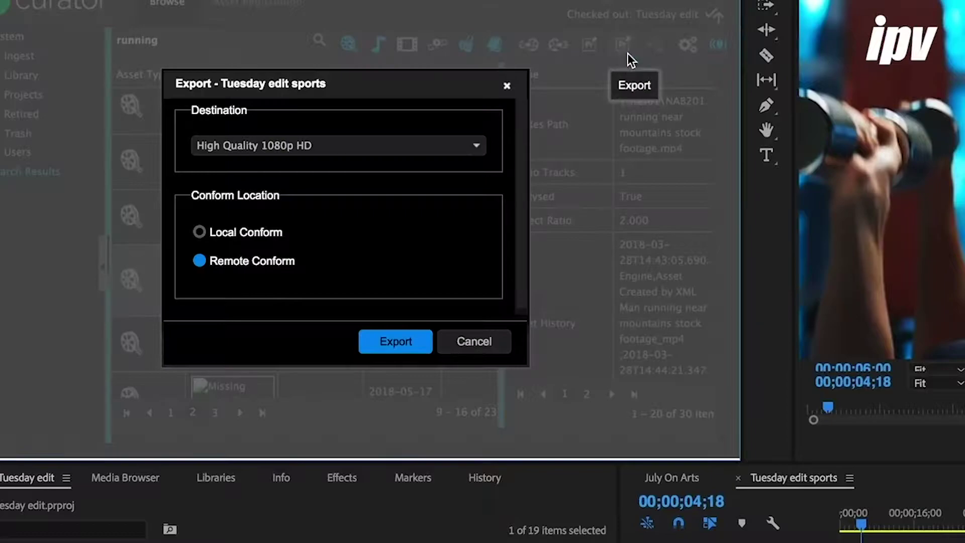
left_click(477, 154)
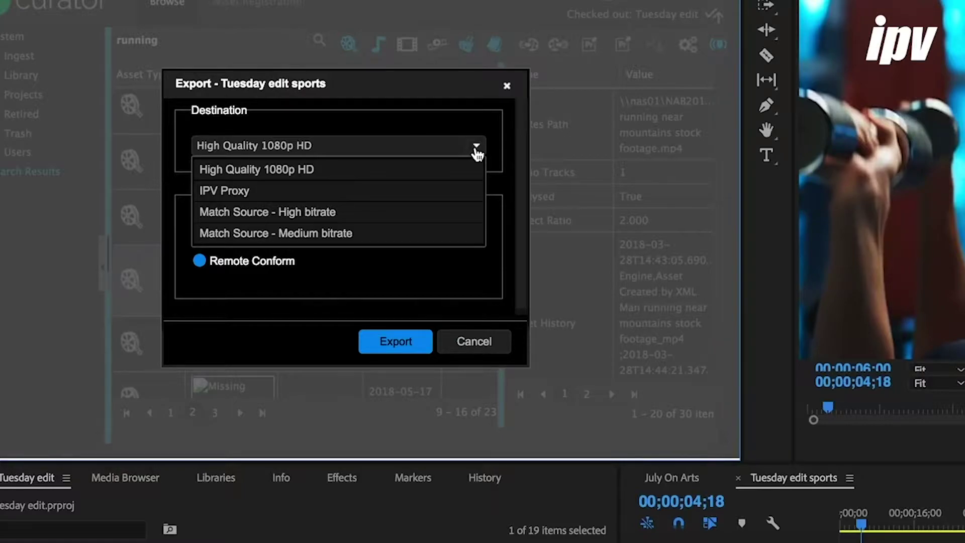
left_click(464, 171)
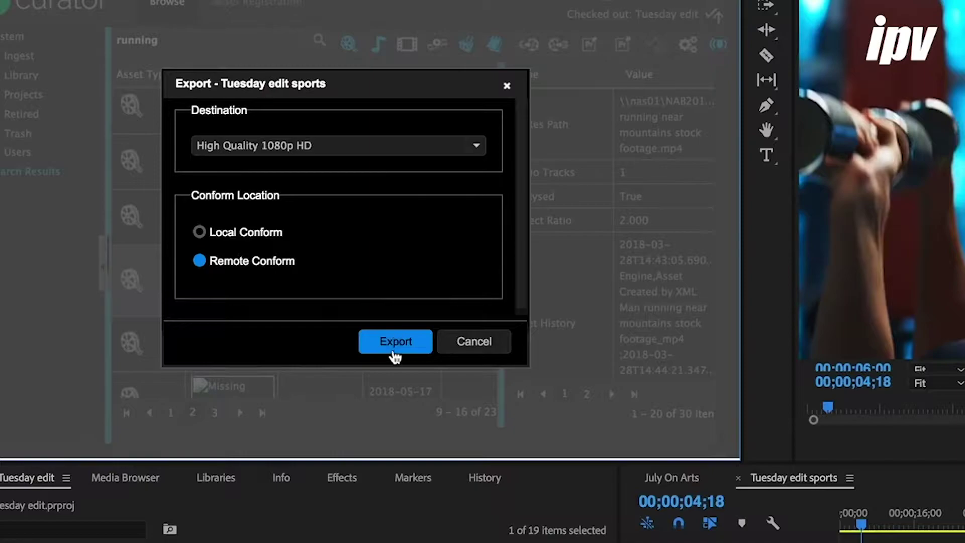
left_click(395, 352)
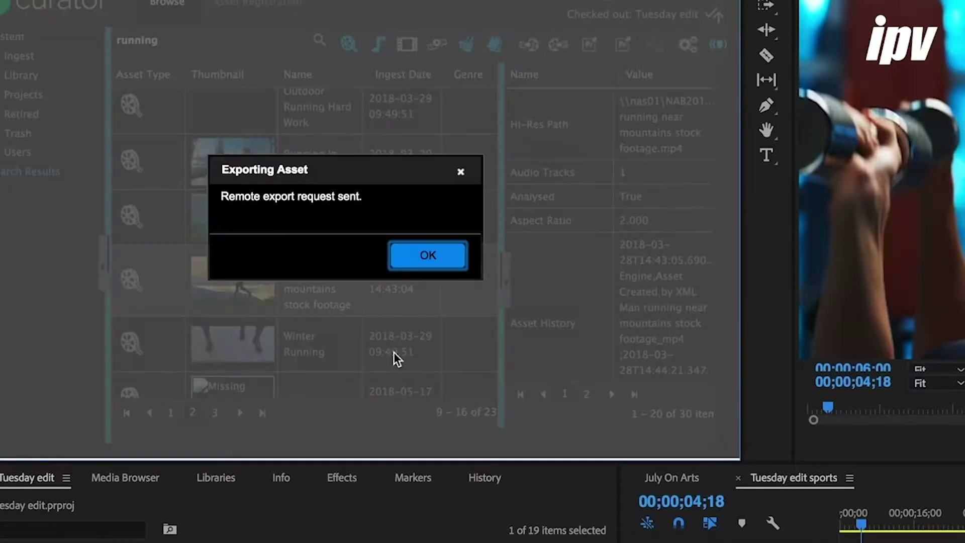
left_click(428, 265)
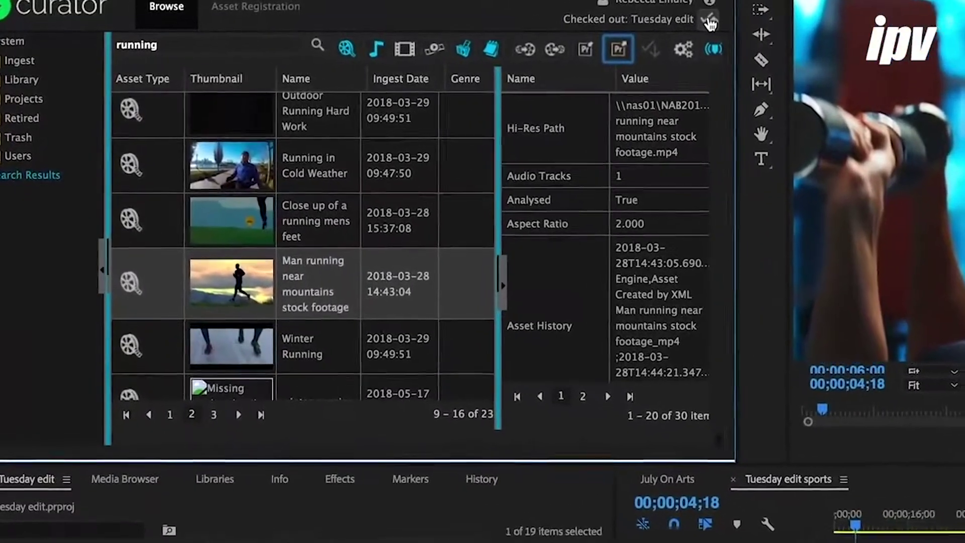
Check in Tuesday edit with 'First draft for review', then check out version 4
left_click(711, 21)
left_click(414, 60)
type("First draft for review")
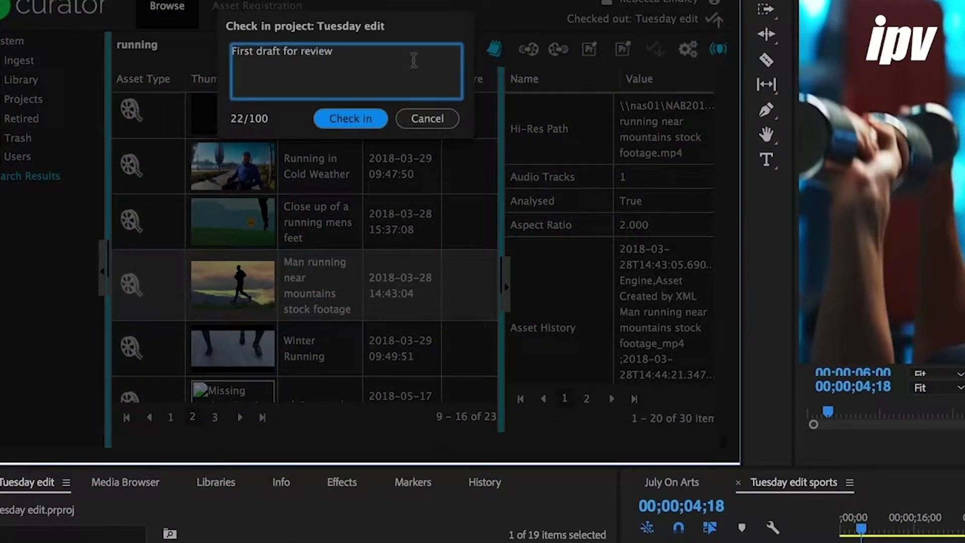
left_click(350, 118)
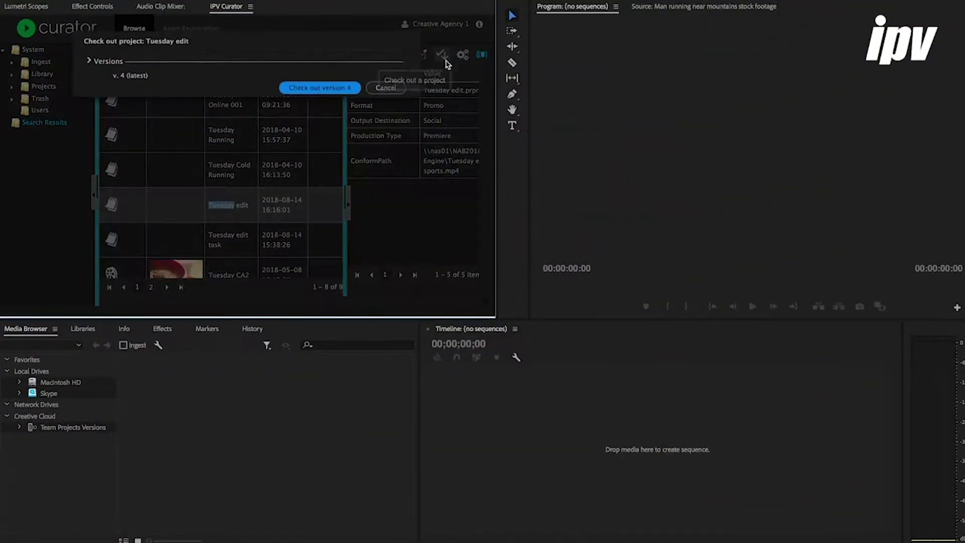
left_click(330, 89)
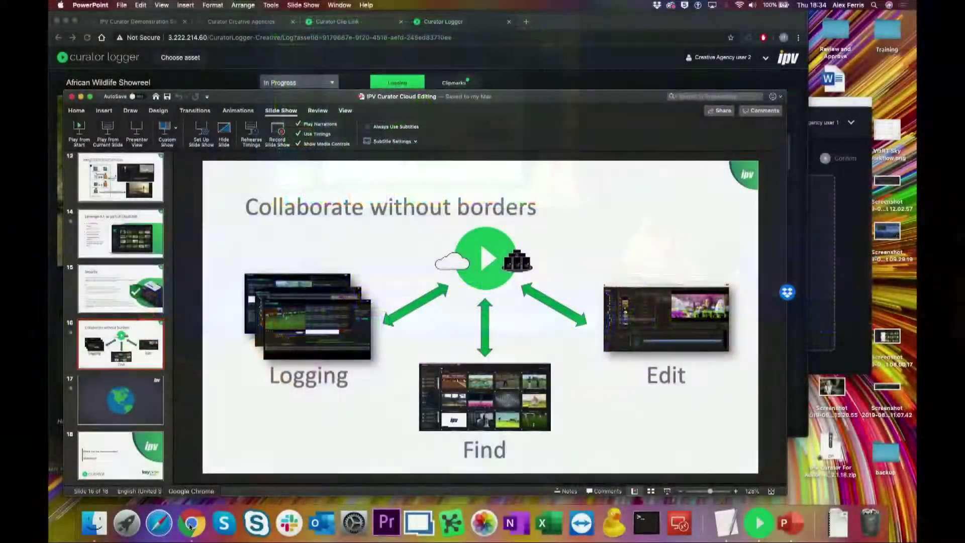
In Chrome's Clip Link, filter Animal to Lion, Water Buffalo and African Elephant, then select four clips
left_click(190, 525)
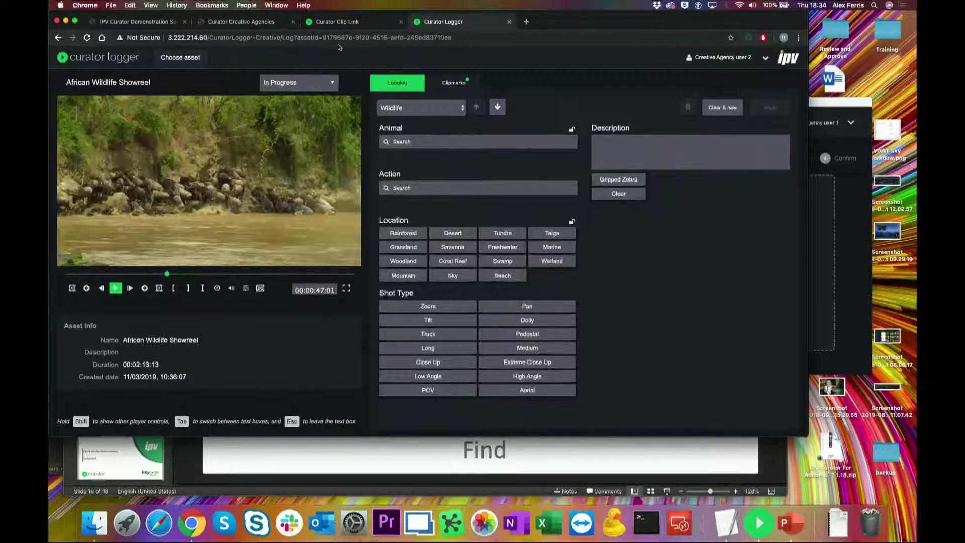
left_click(361, 23)
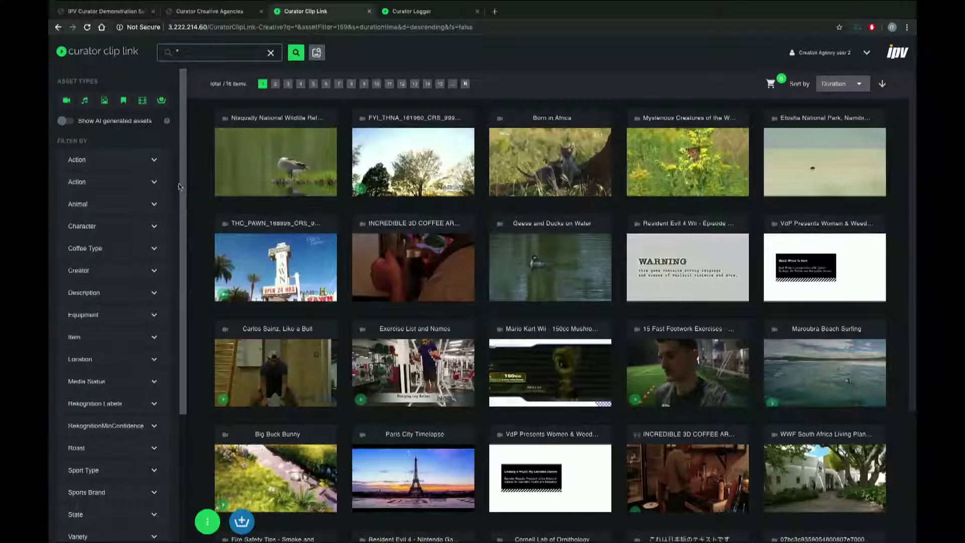
left_click(154, 205)
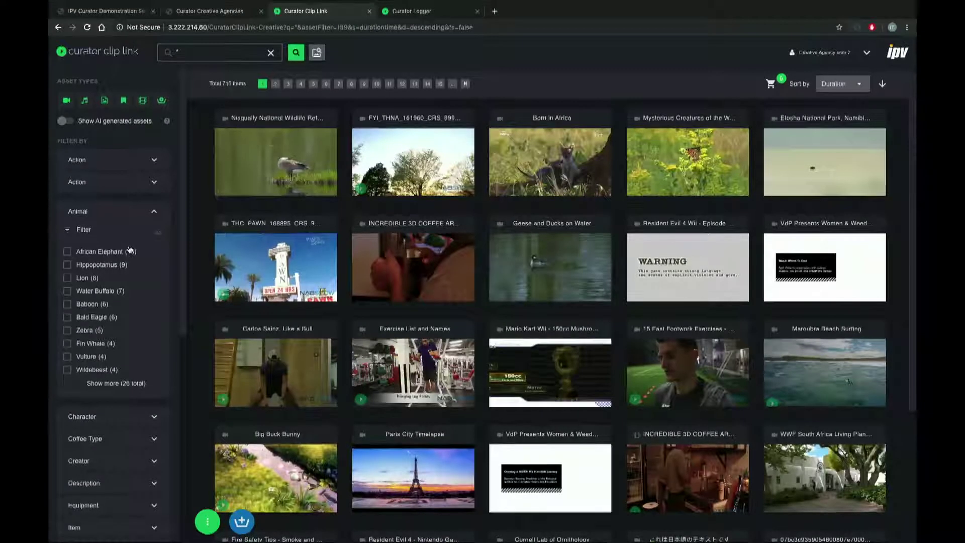
left_click(89, 279)
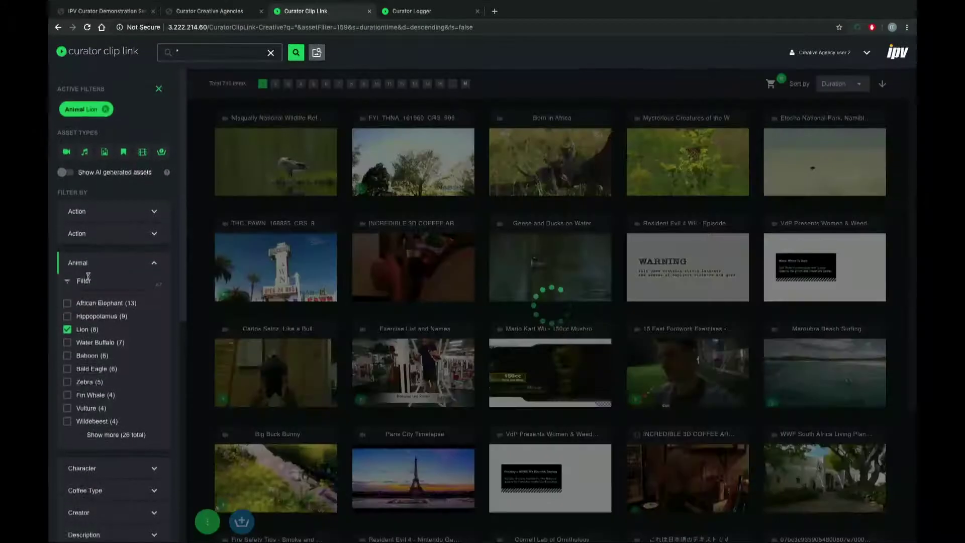
left_click(101, 323)
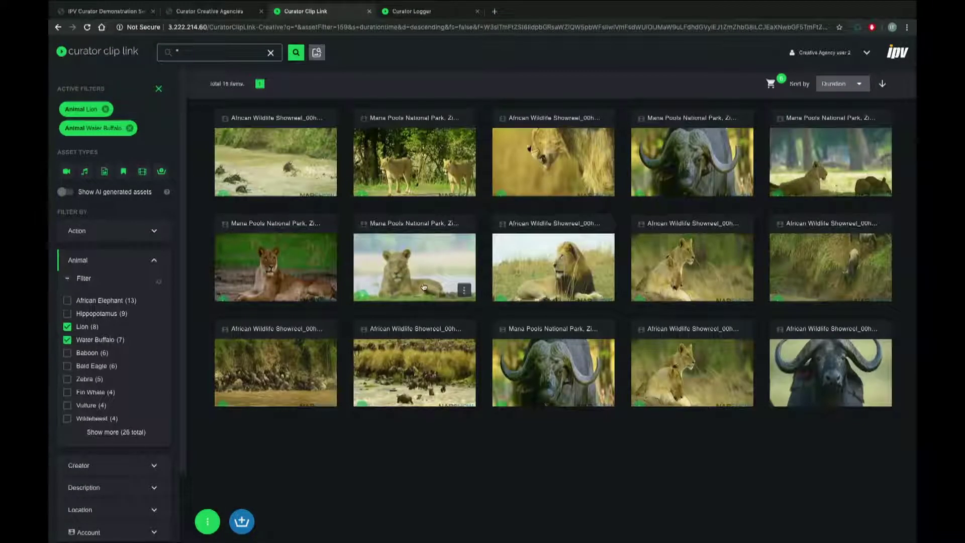
left_click(124, 302)
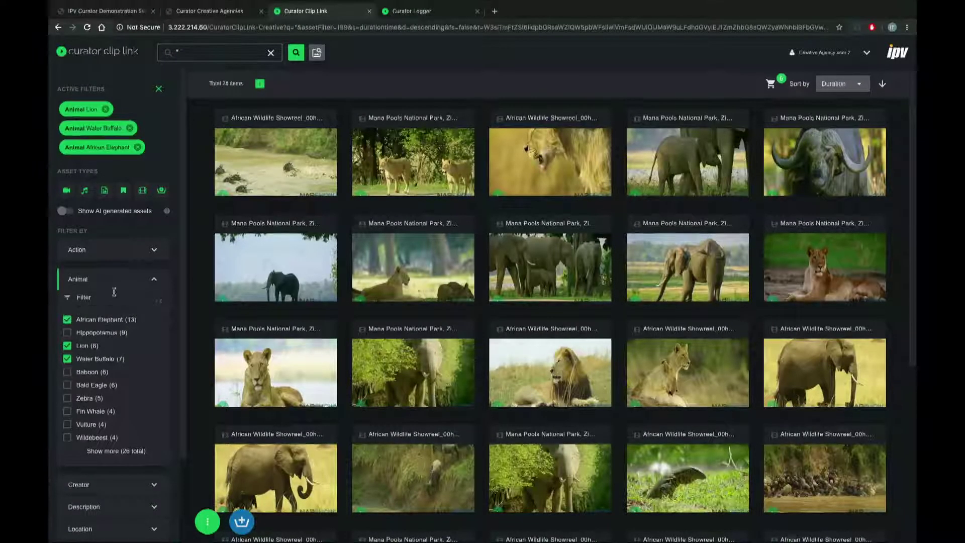
left_click_drag(203, 214, 434, 357)
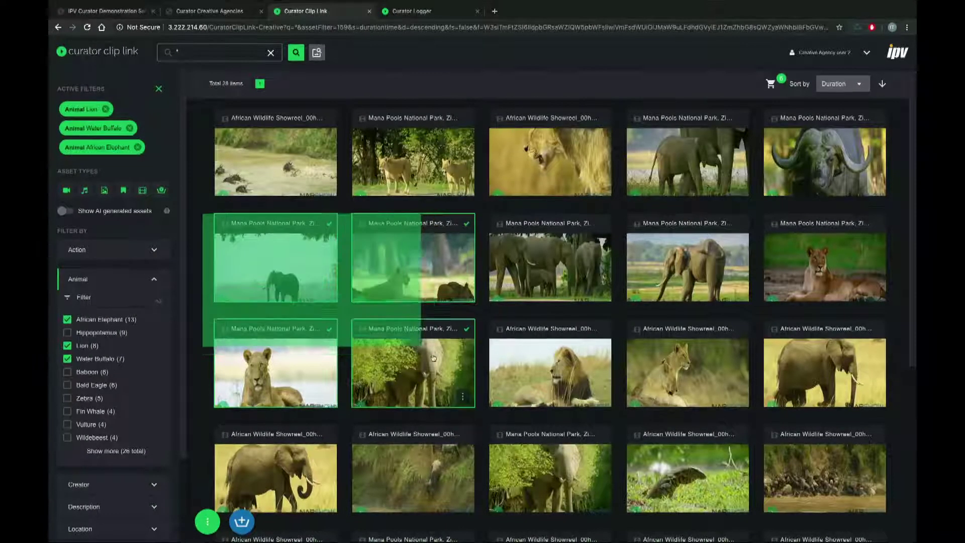
Preview the lone elephant clip, show its Wildlife tags, and step through its frames
left_click(272, 266)
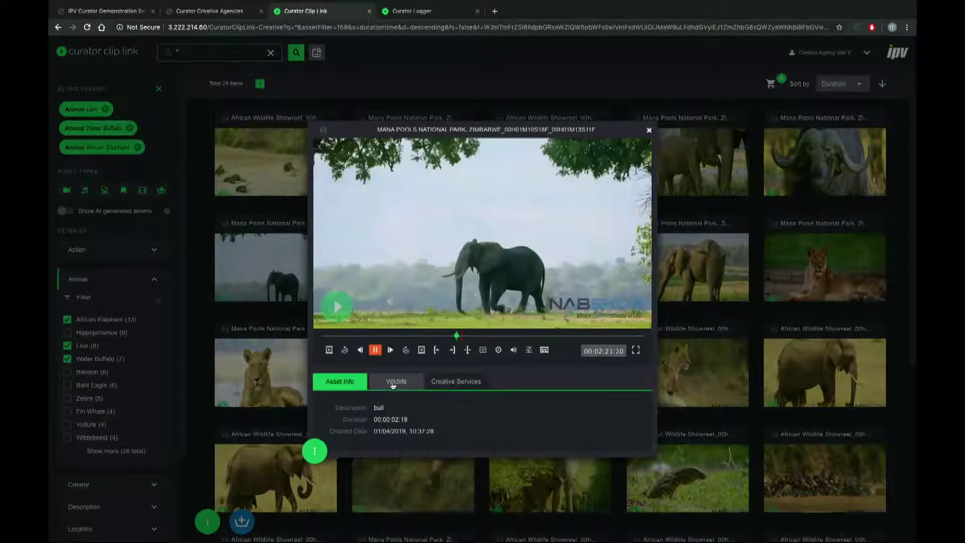
left_click(396, 370)
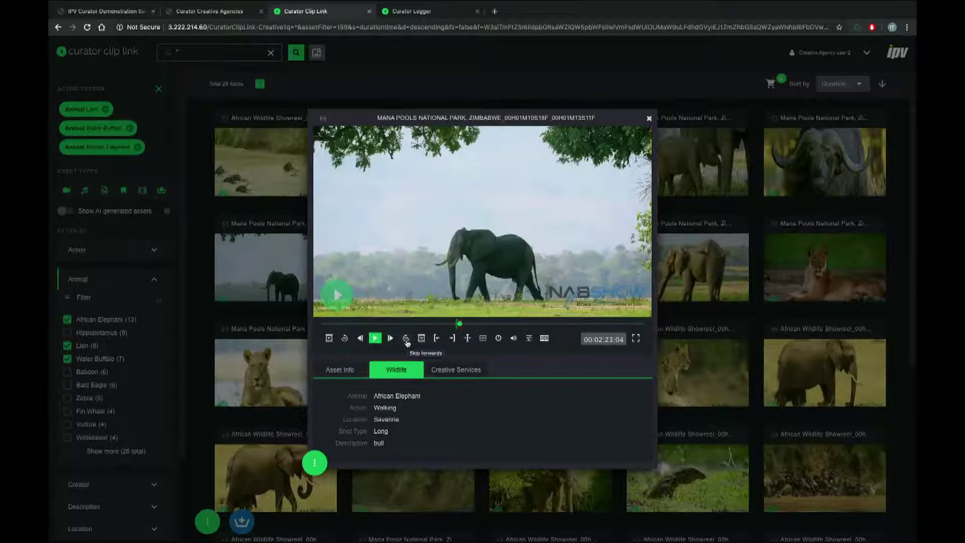
left_click(391, 338)
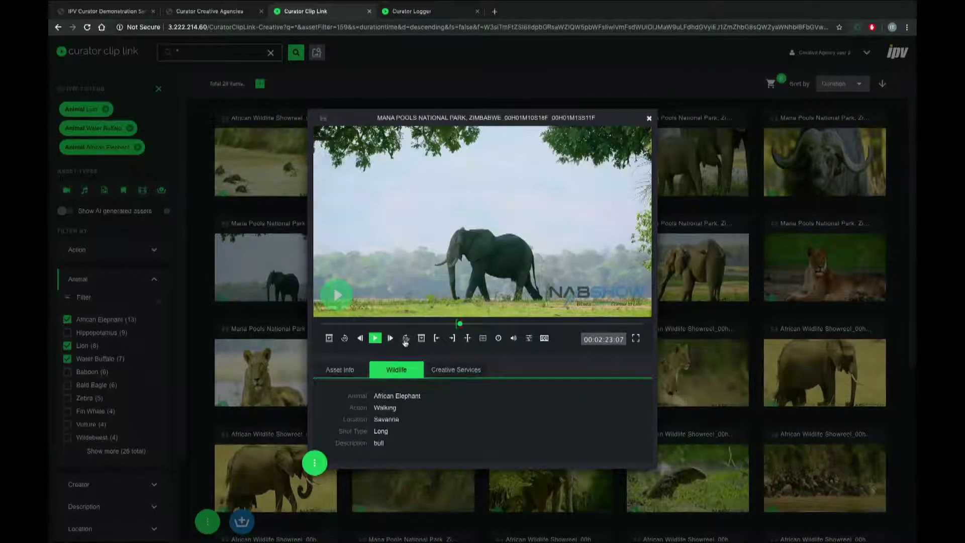
left_click(406, 339)
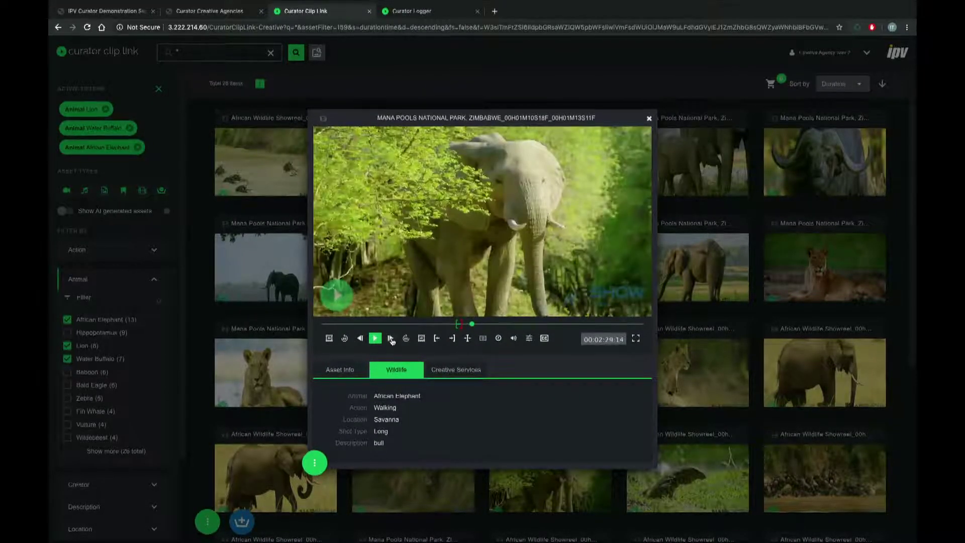
left_click(391, 339)
left_click(391, 339)
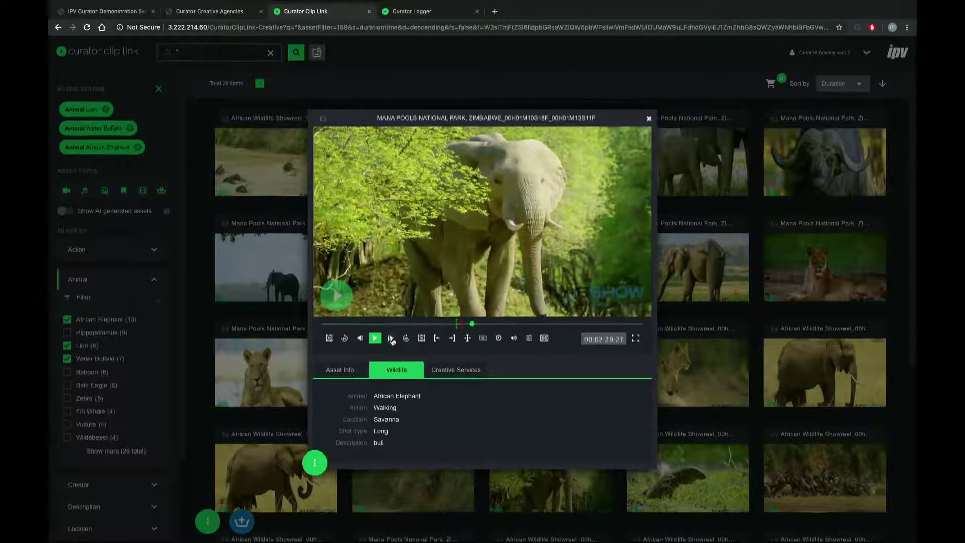
left_click(391, 338)
mouse_move(483, 338)
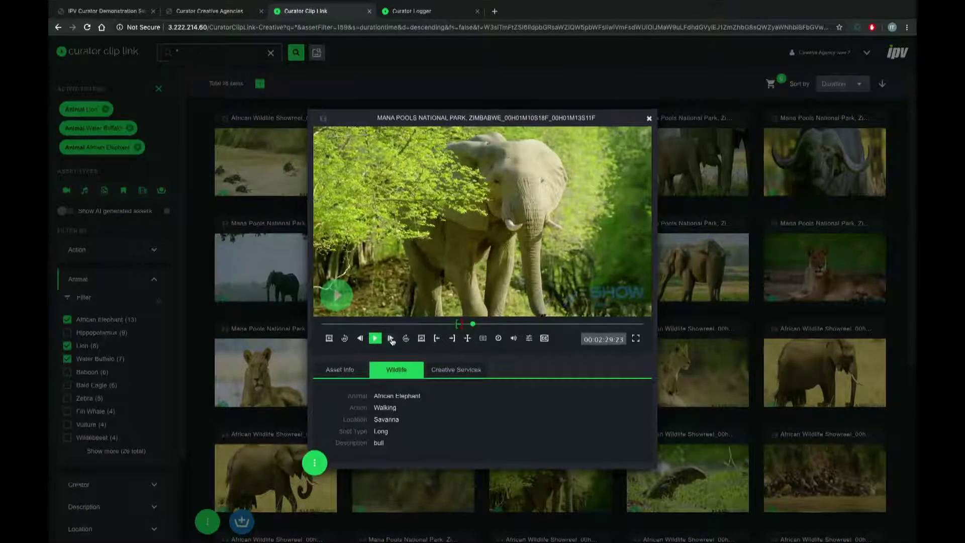
Shuttle-play the preview at 2.4x, pause it, and show the clip's actions menu
left_click(486, 327)
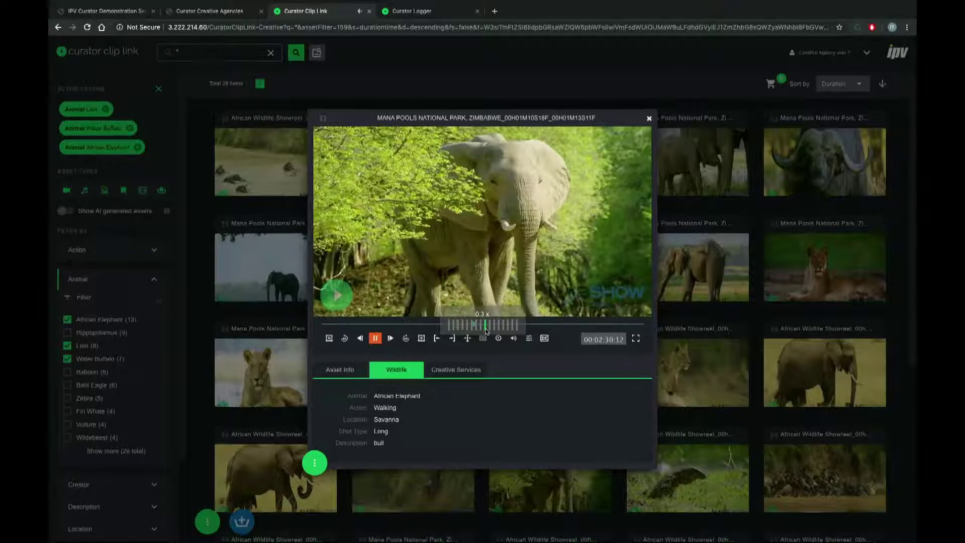
left_click_drag(487, 331, 501, 331)
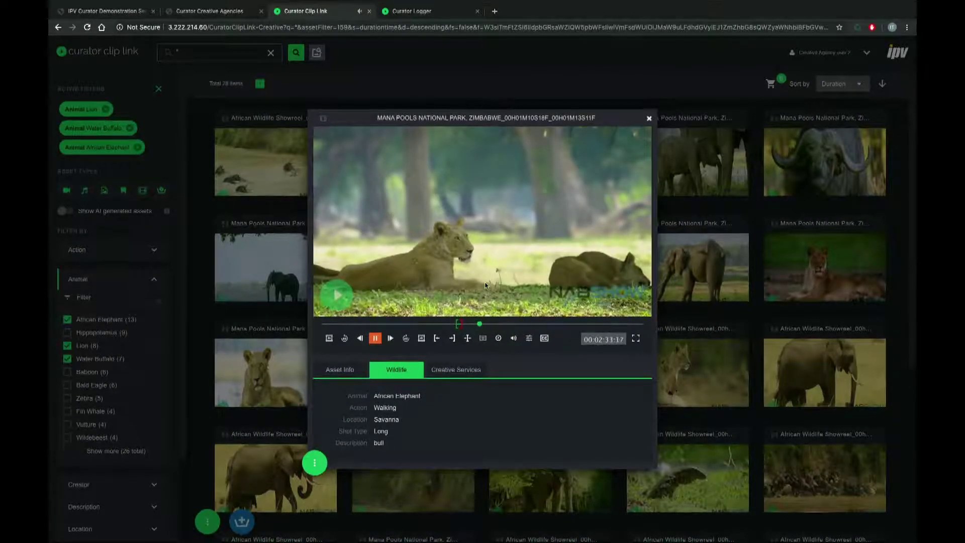
key("space")
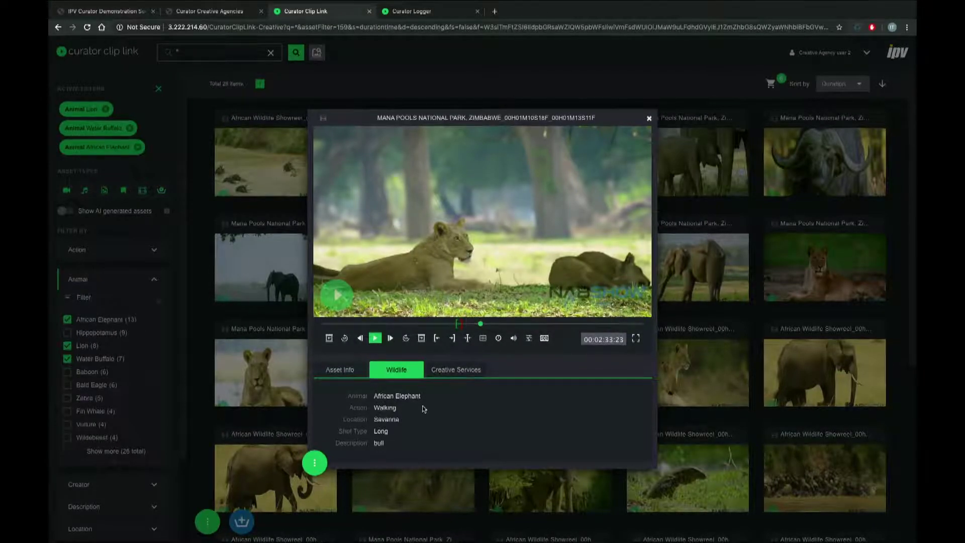
left_click(316, 461)
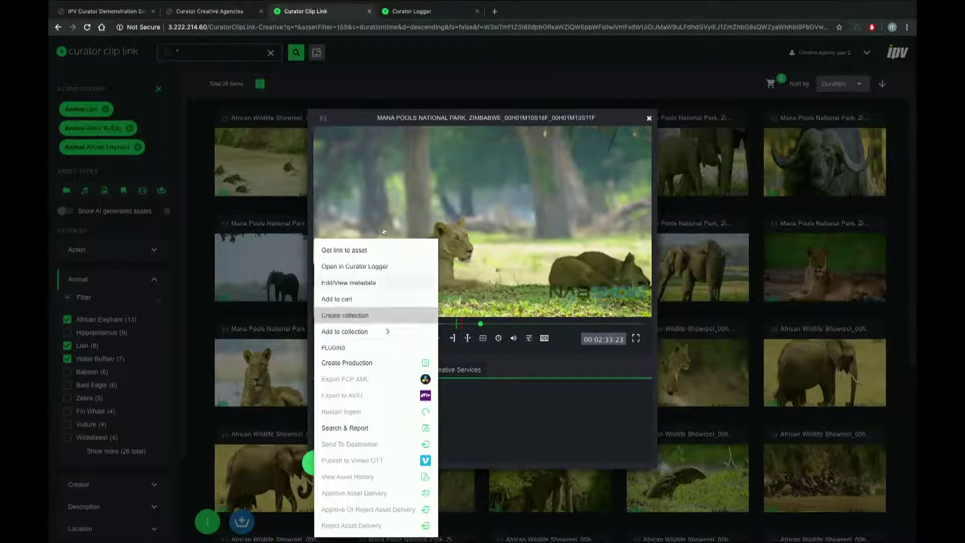
Close the preview and select the 2x2 block of three lion clips and an elephant herd
left_click(439, 74)
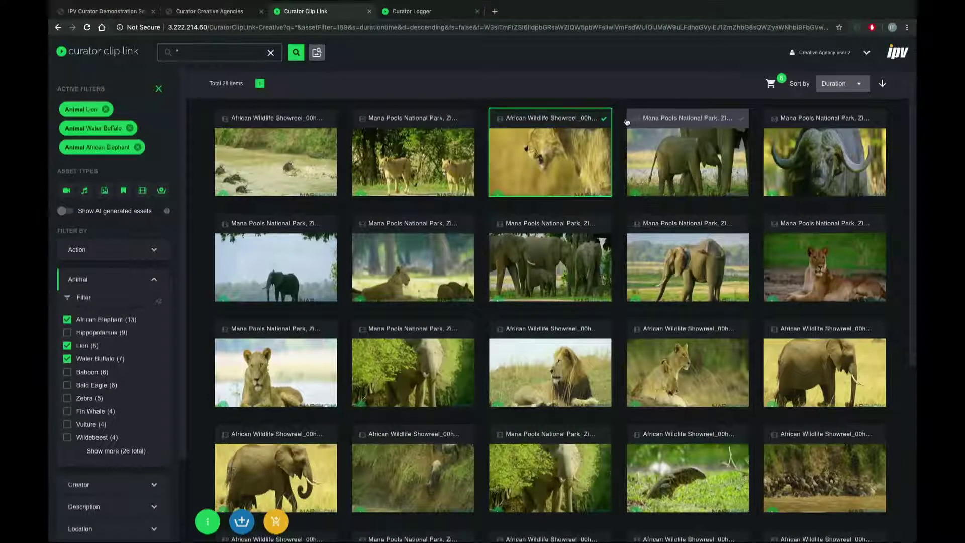
left_click_drag(626, 114, 432, 236)
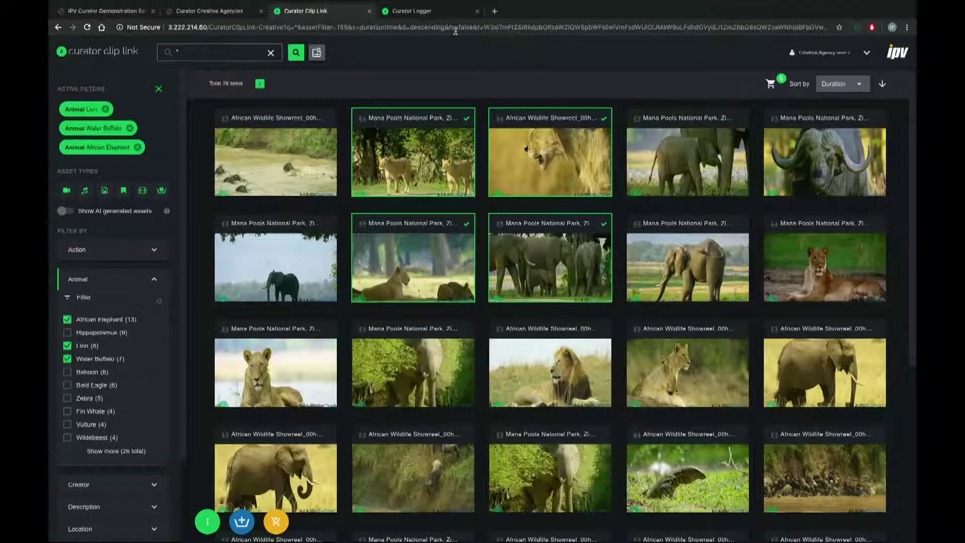
On the Logger page, mark in and out points from the showreel's zebra shot and search for an animal tag
left_click(422, 14)
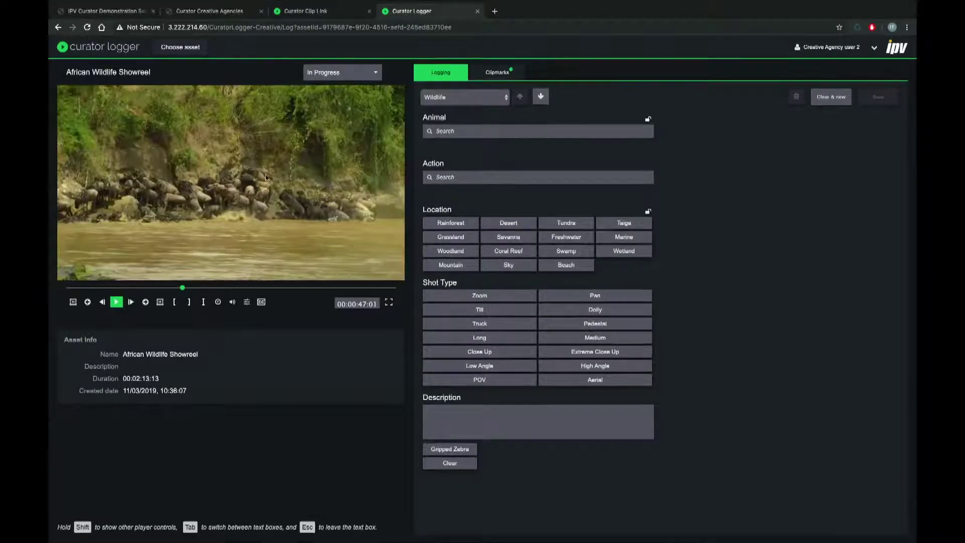
left_click(201, 289)
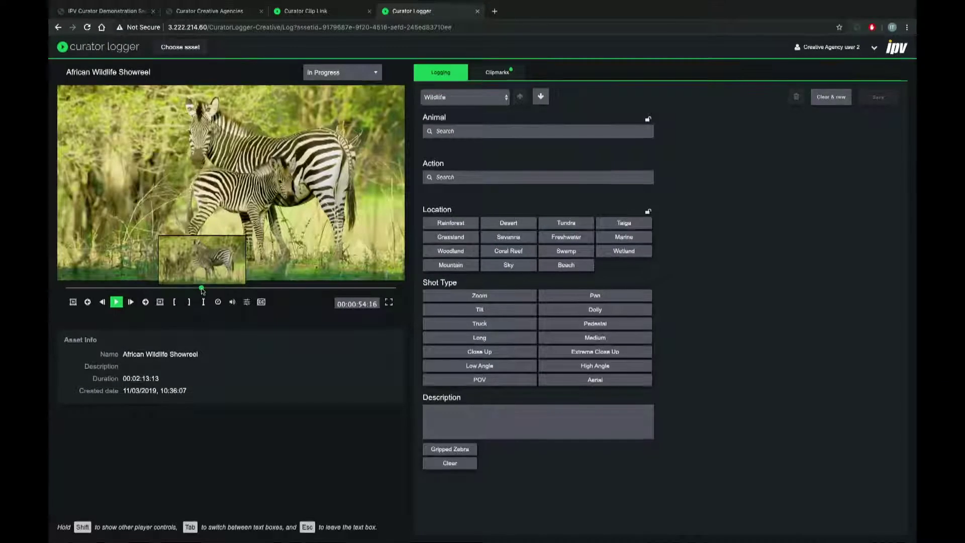
left_click(175, 303)
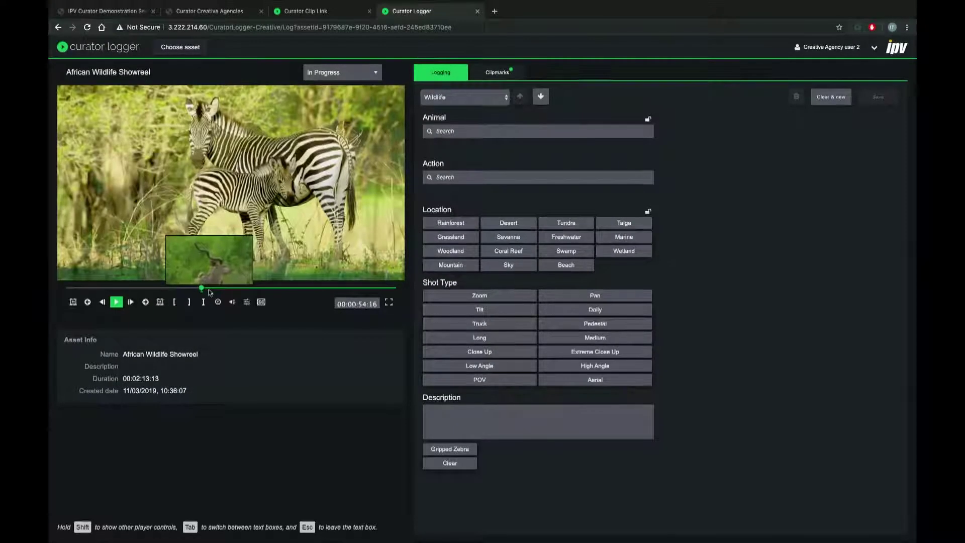
left_click(189, 303)
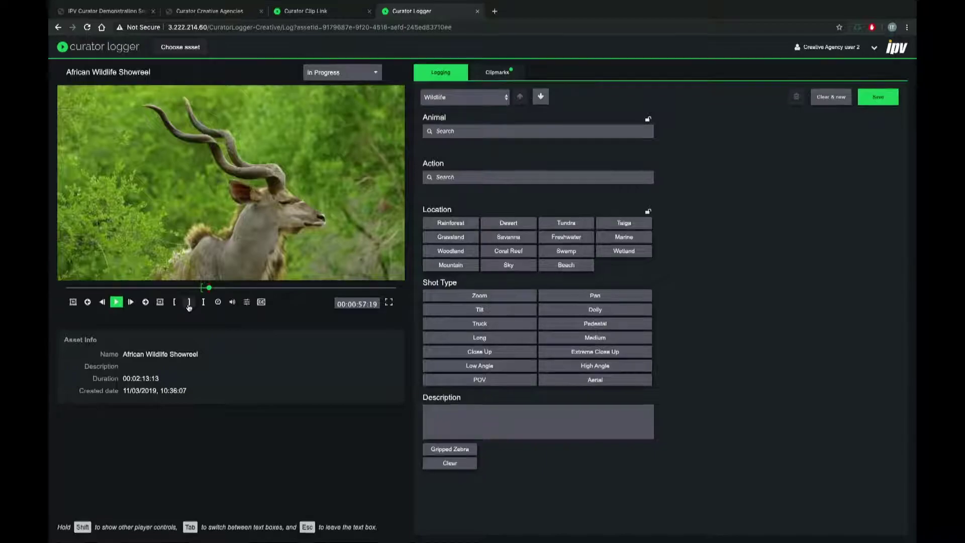
left_click(475, 131)
Tag the showreel marker with Zebra and Rainforest, set shot type to Zoom, and save it
type("ze")
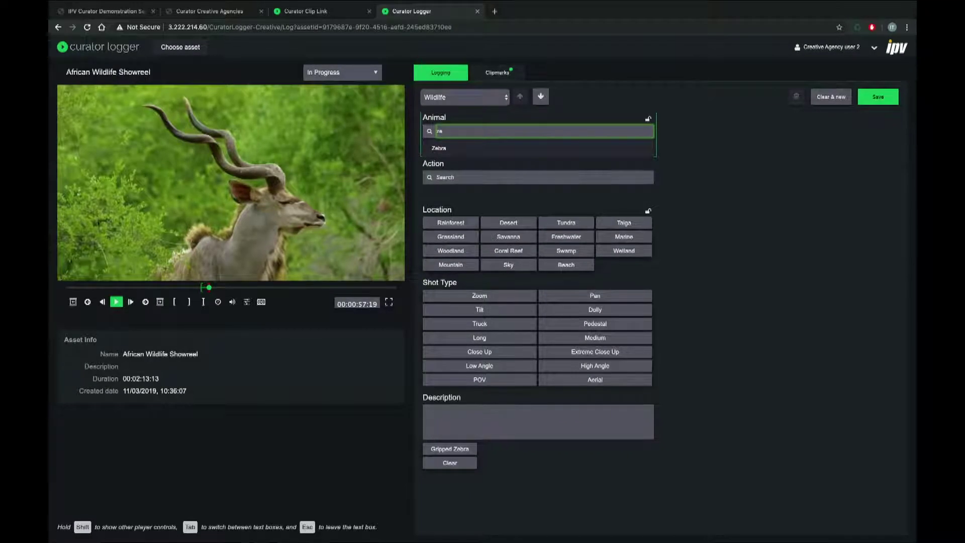
left_click(466, 147)
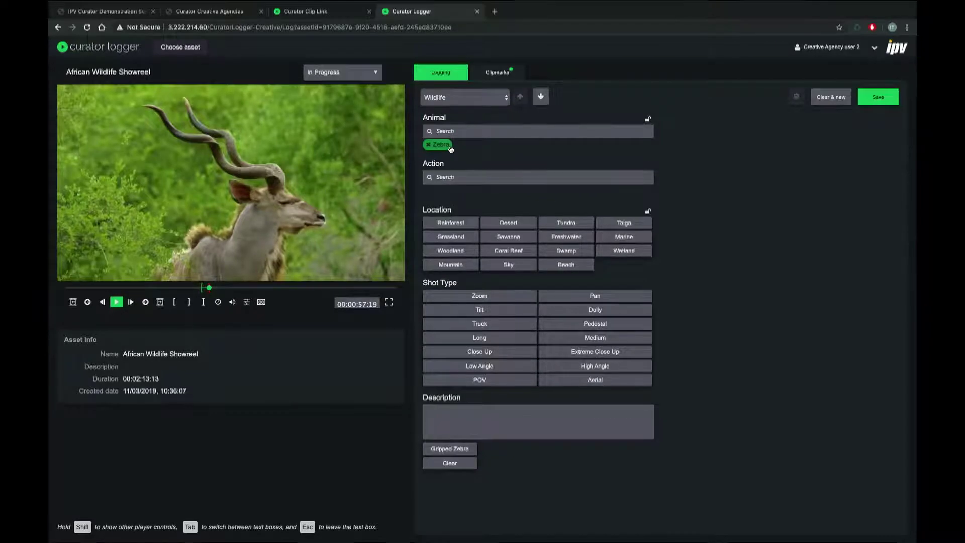
left_click(473, 223)
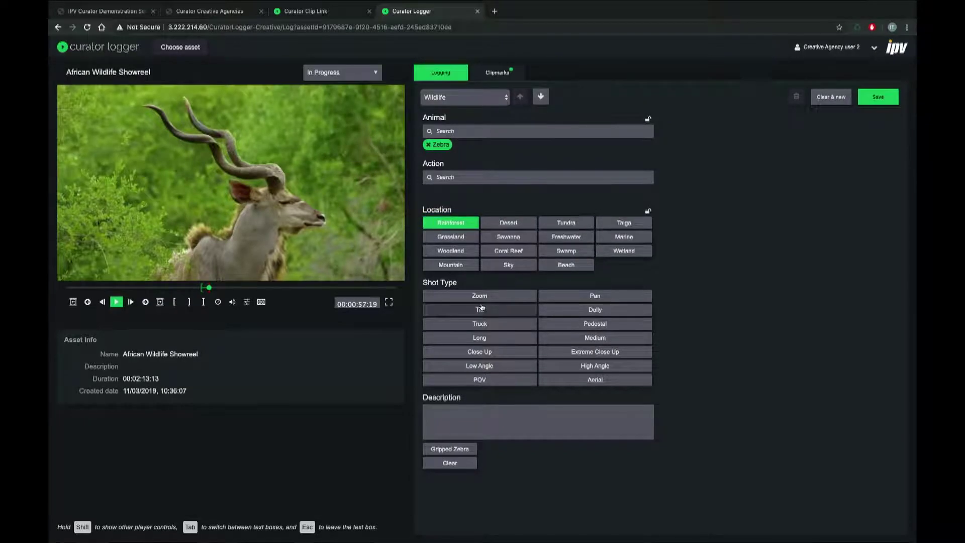
left_click(508, 310)
left_click(522, 294)
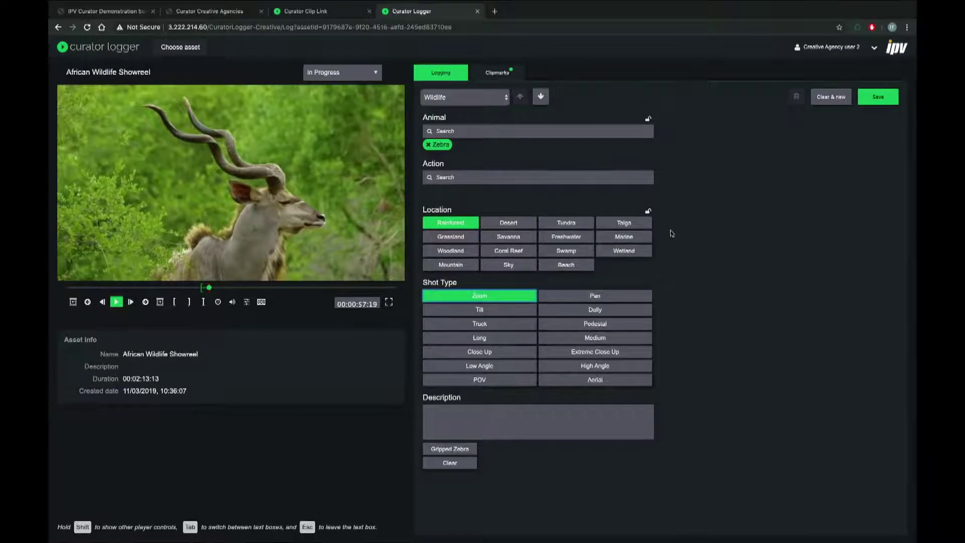
left_click(894, 98)
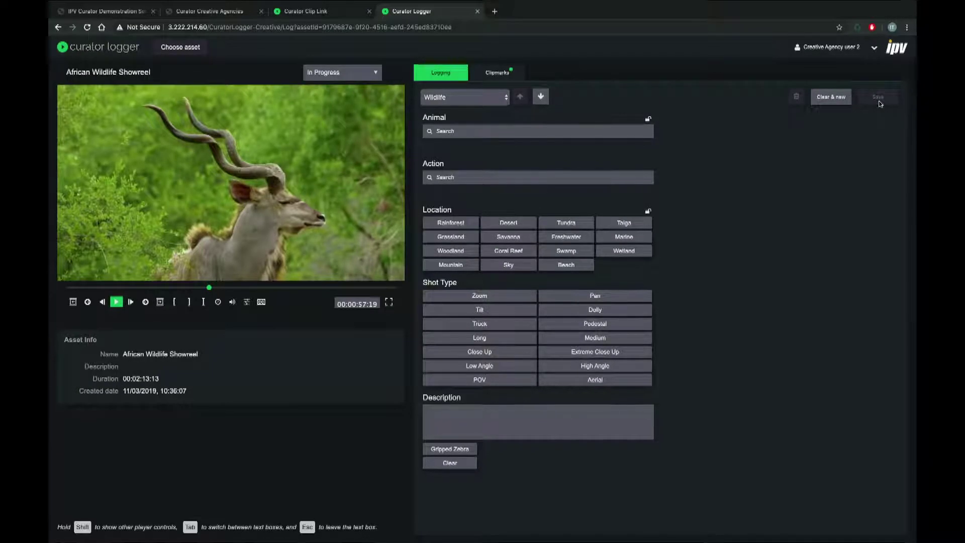
key("super+Tab")
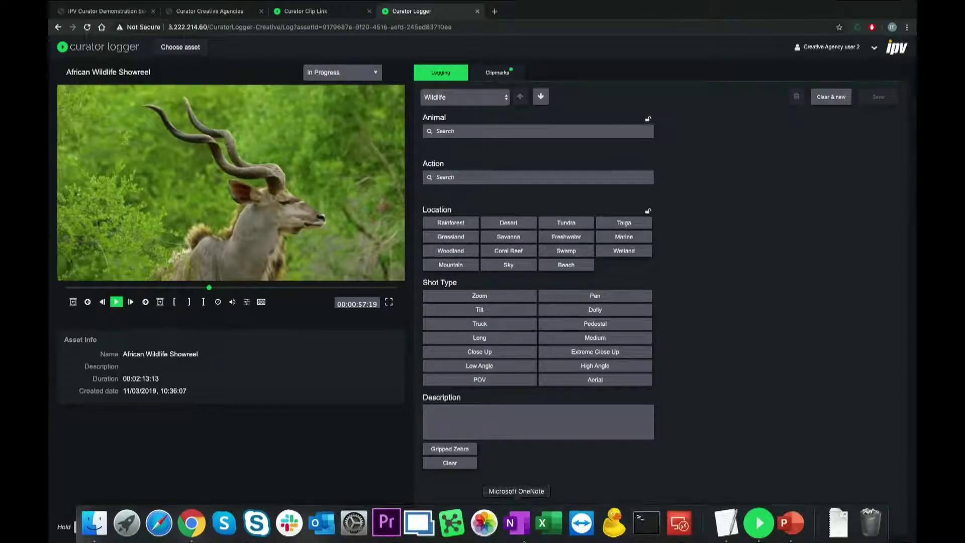
mouse_move(386, 520)
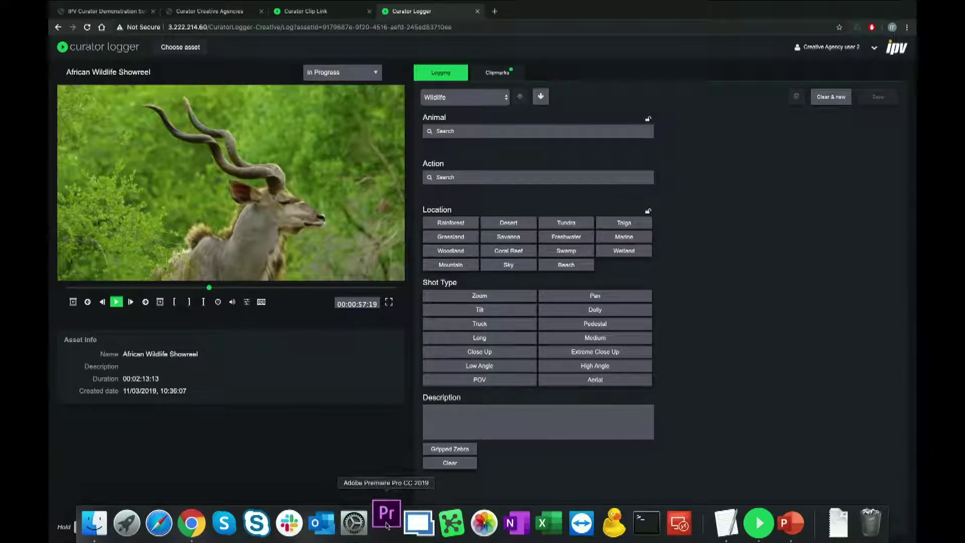
Launch Premiere Pro from the Dock and reopen the Untitled project from the Recent list
left_click(386, 526)
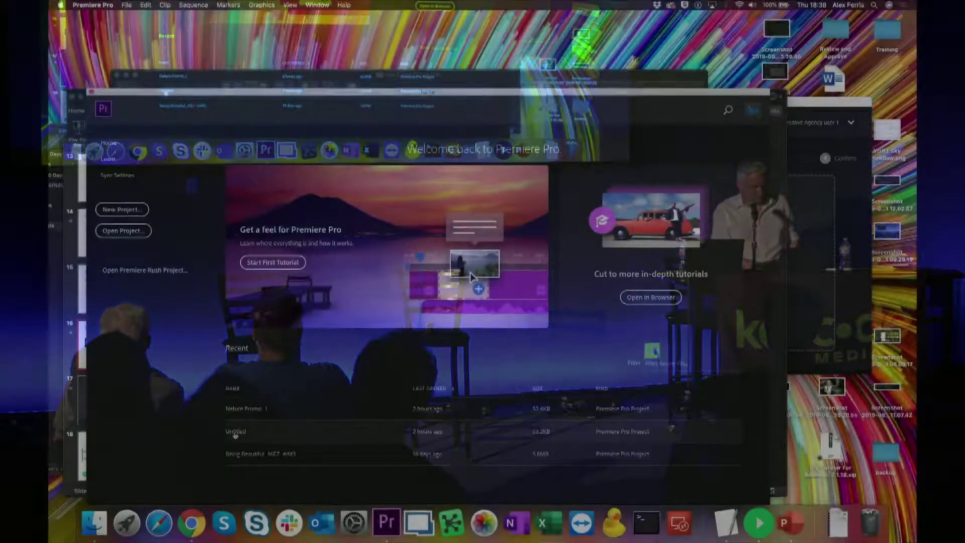
left_click(235, 432)
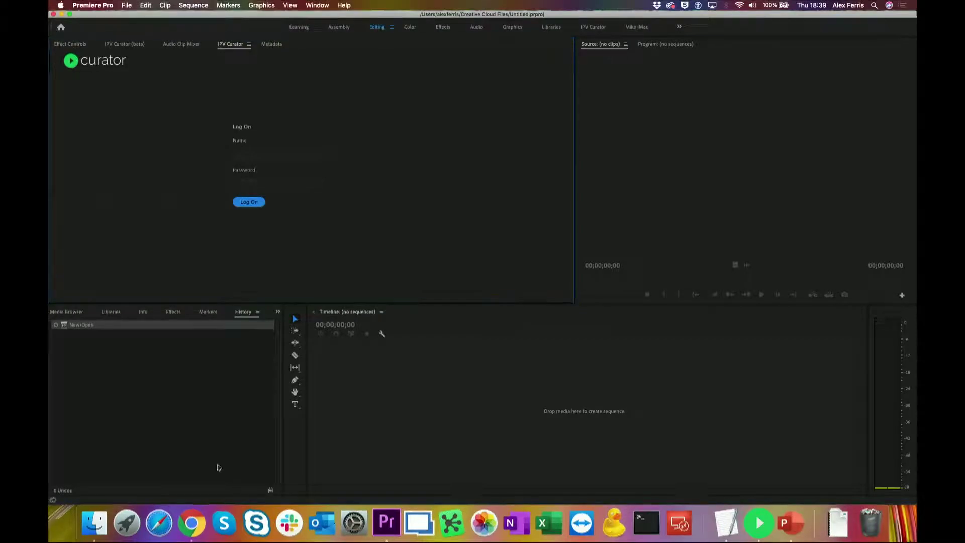
Log on to Premiere's IPV Curator panel and expand the Productions folder in the System tree
left_click(757, 527)
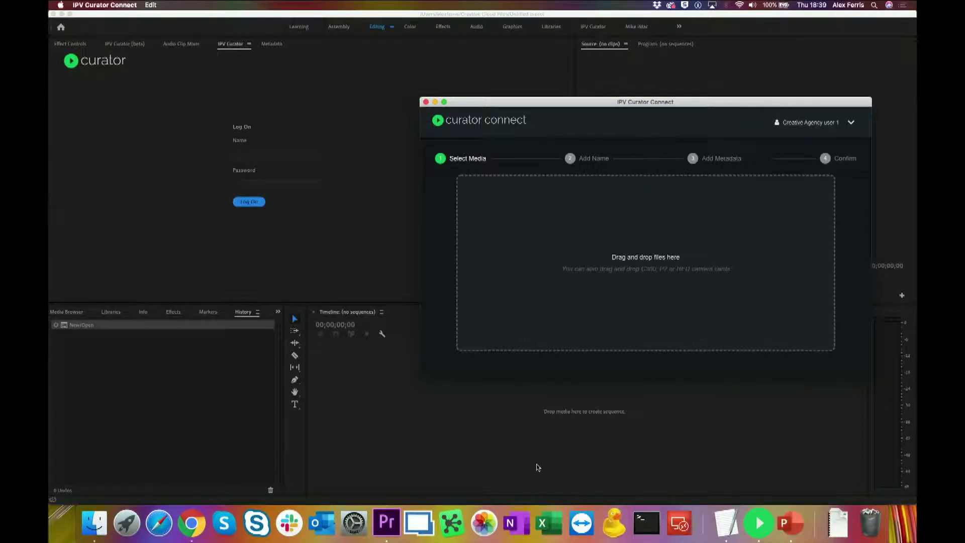
left_click(277, 164)
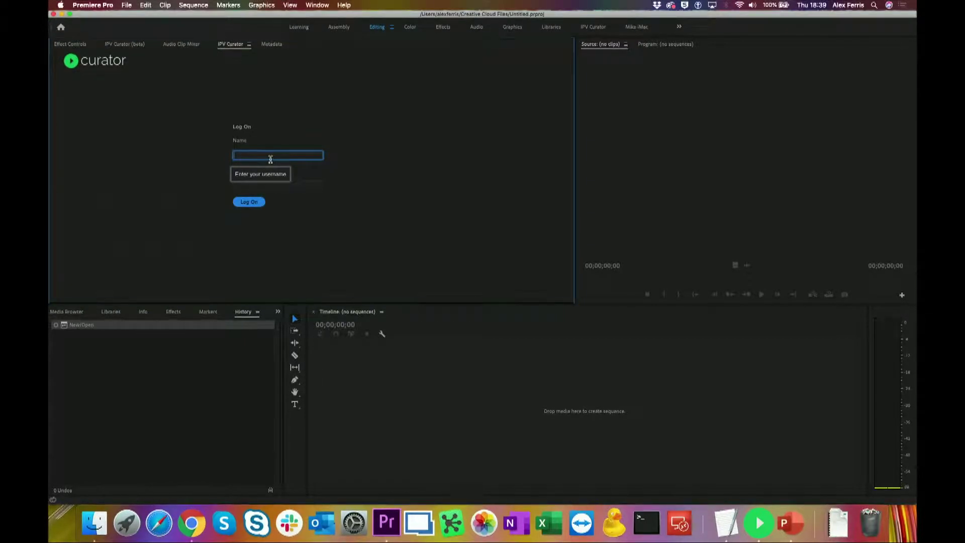
type("ca")
key("Tab")
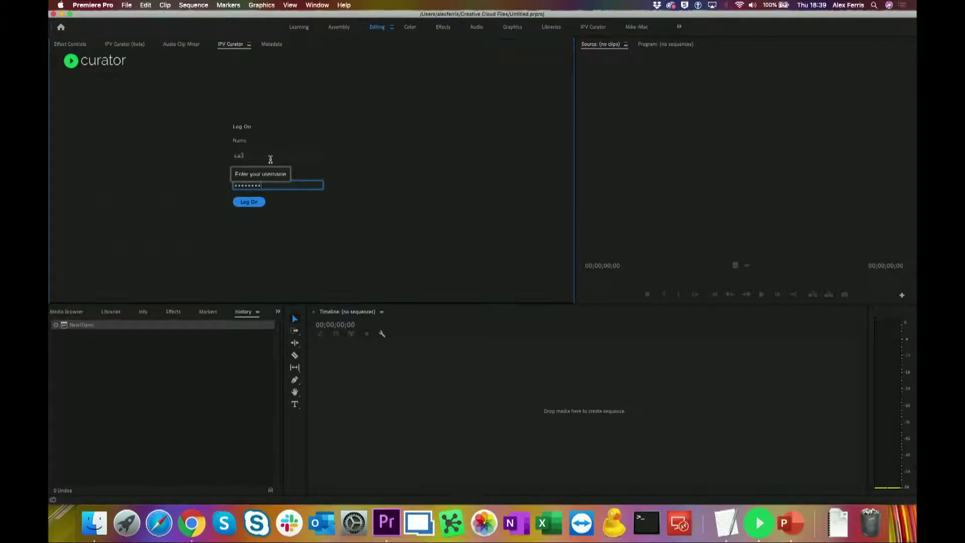
key("Return")
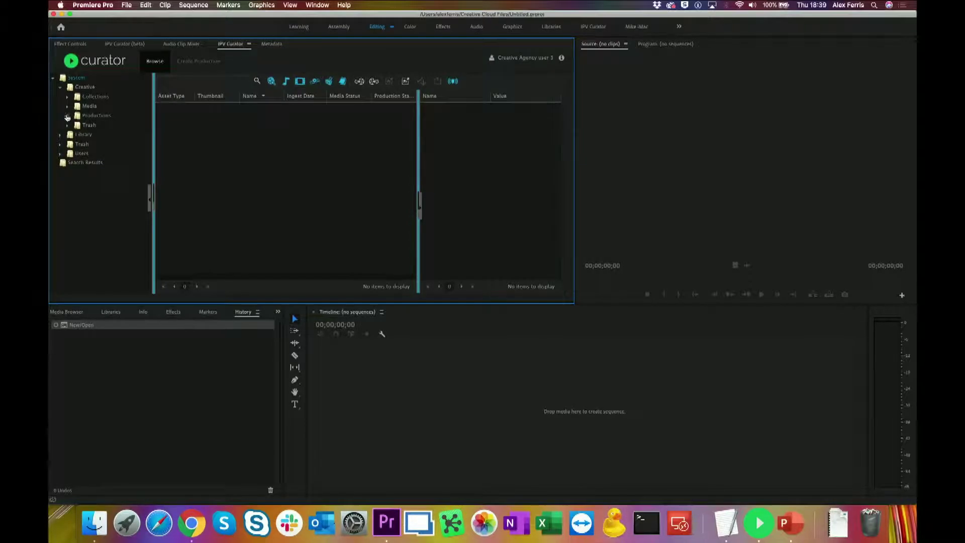
left_click(68, 116)
Browse Nature > Short Form to the Nature Promo production and view its project bin
left_click(75, 145)
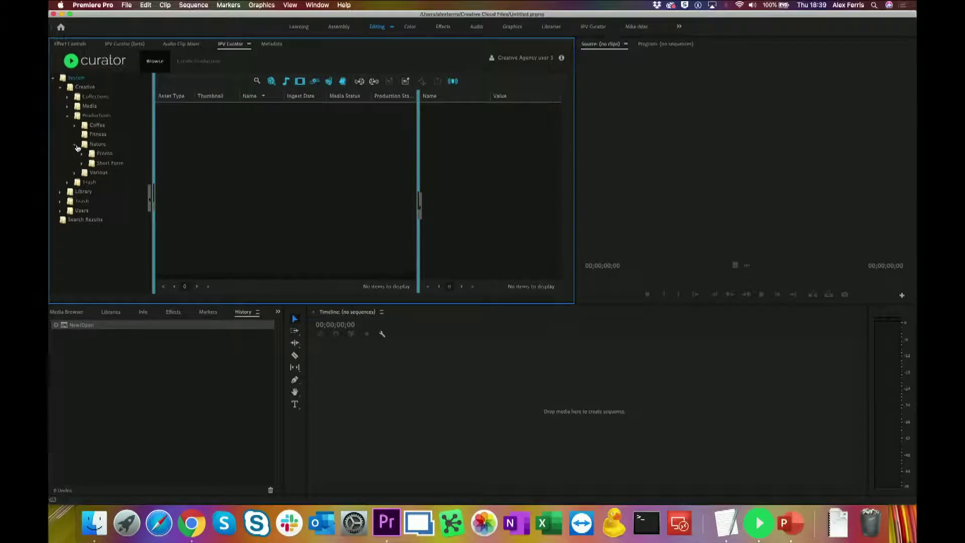
left_click(82, 164)
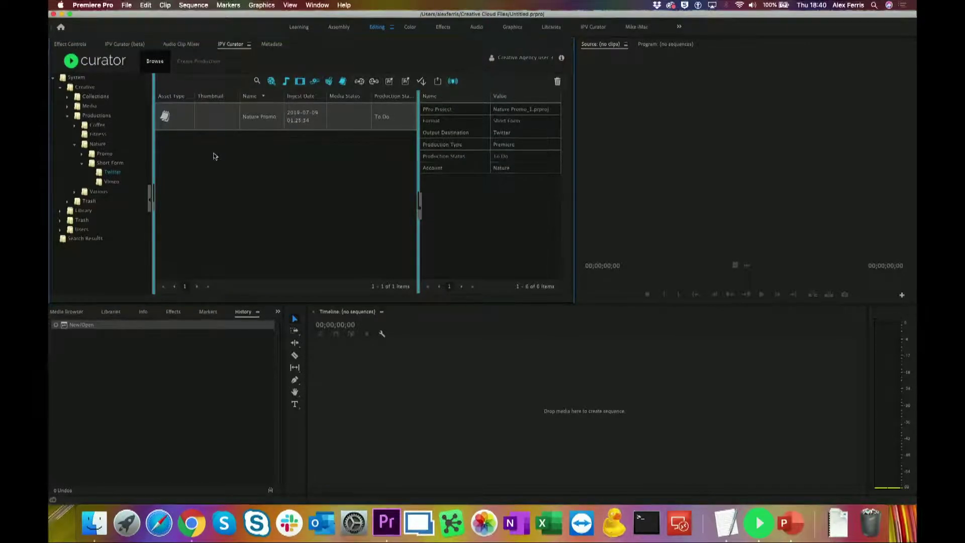
double_click(307, 118)
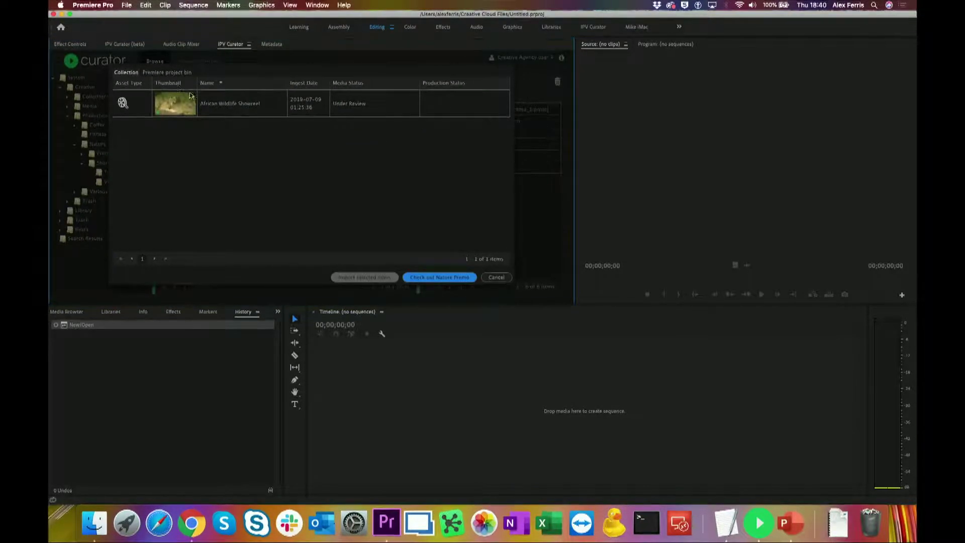
left_click(168, 73)
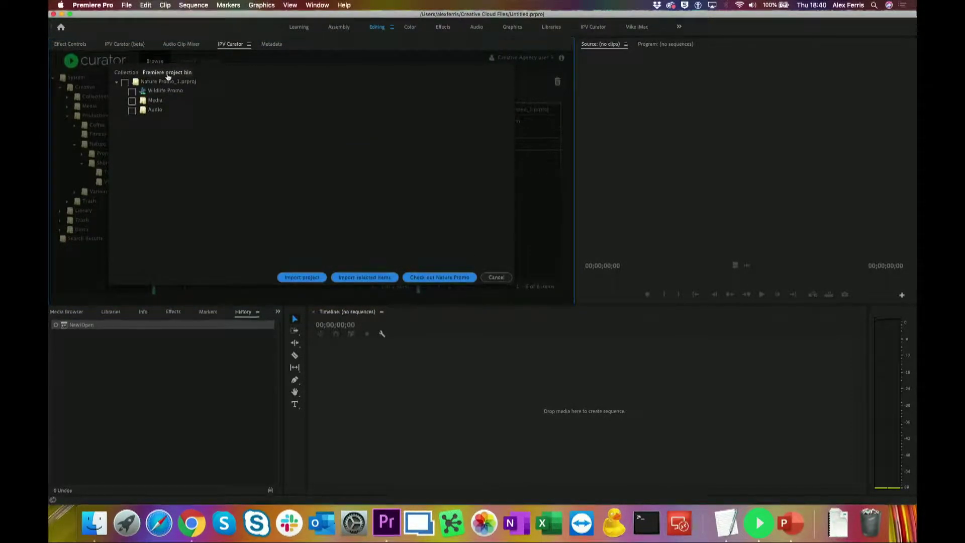
left_click(126, 75)
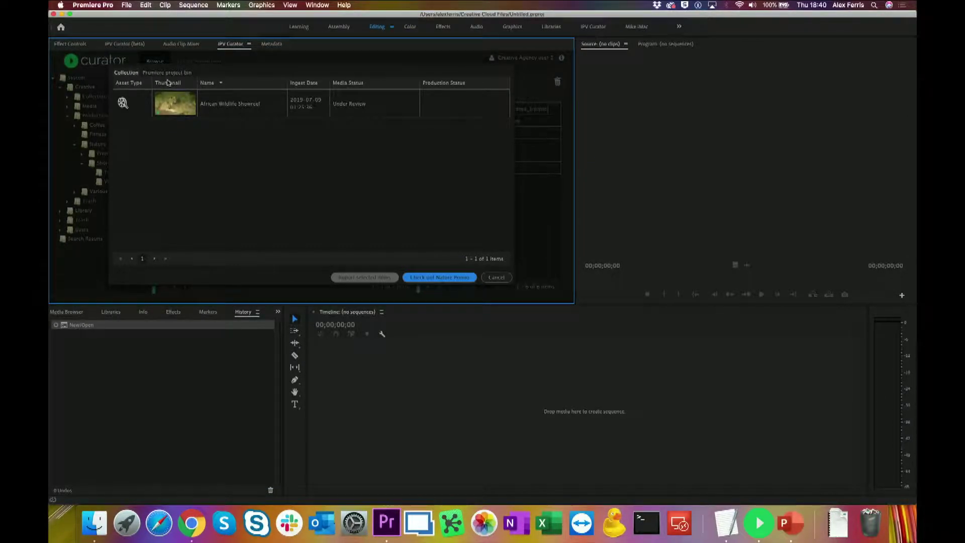
Try checking out Nature Promo, cancel the conflict warning, and show the Curator account details
left_click(445, 278)
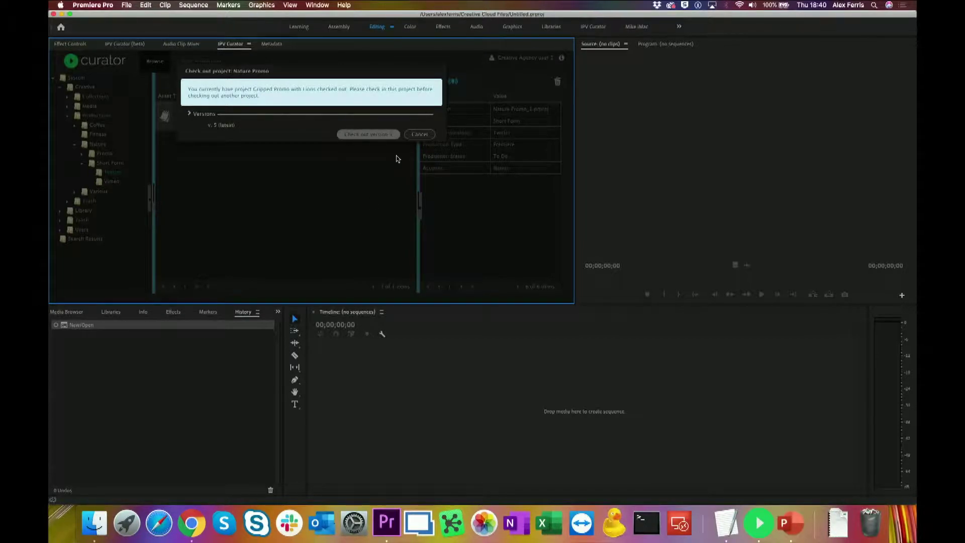
left_click(419, 135)
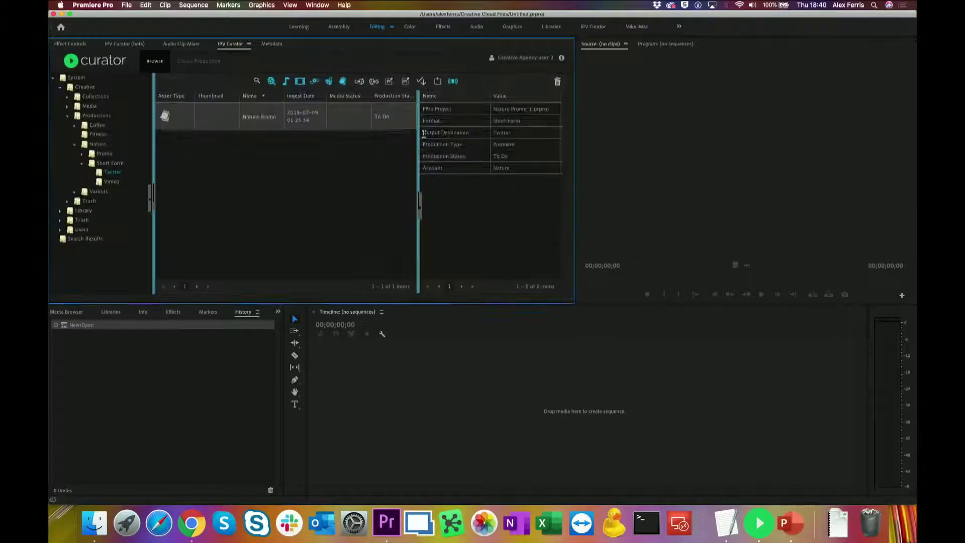
left_click(562, 58)
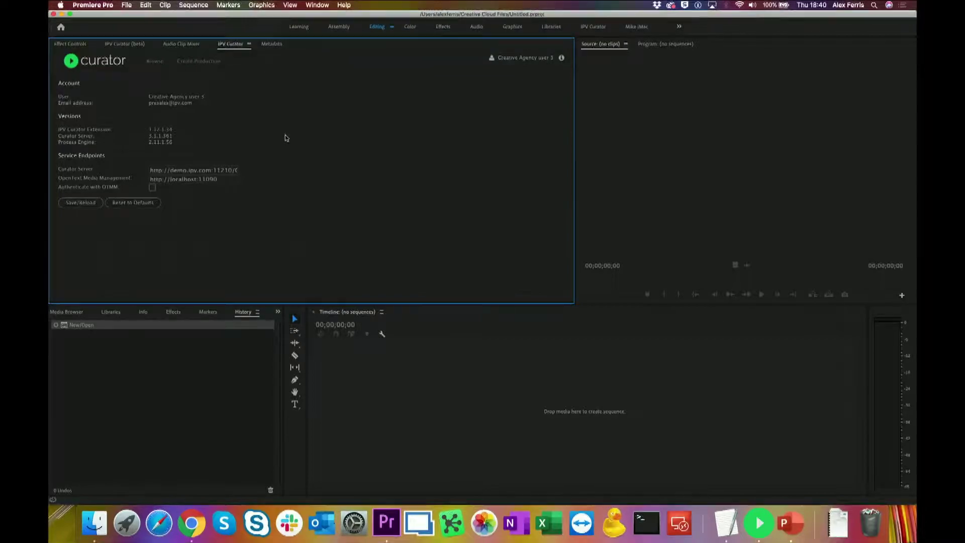
Save/Reload the Curator settings, dismiss the script error, and log on as Creative Agency user 2
left_click(79, 204)
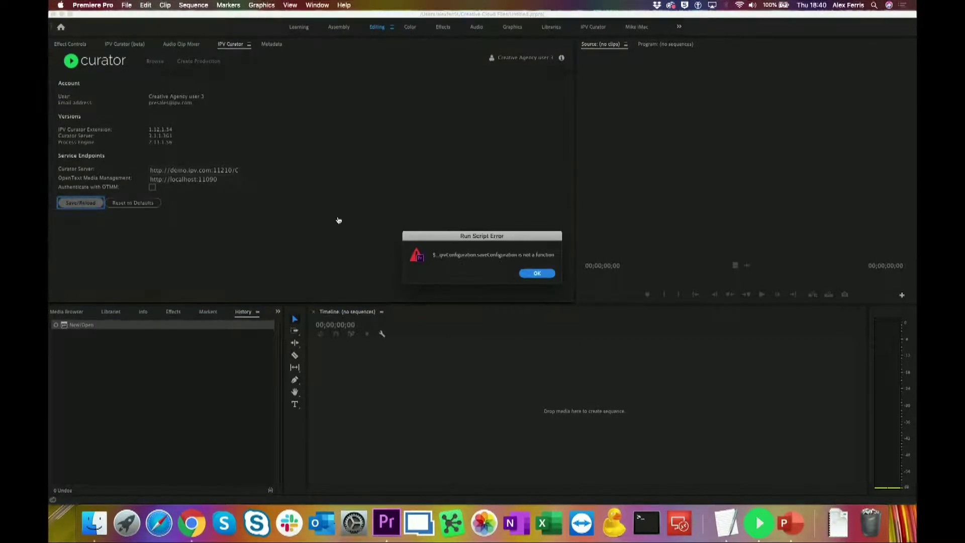
left_click(535, 274)
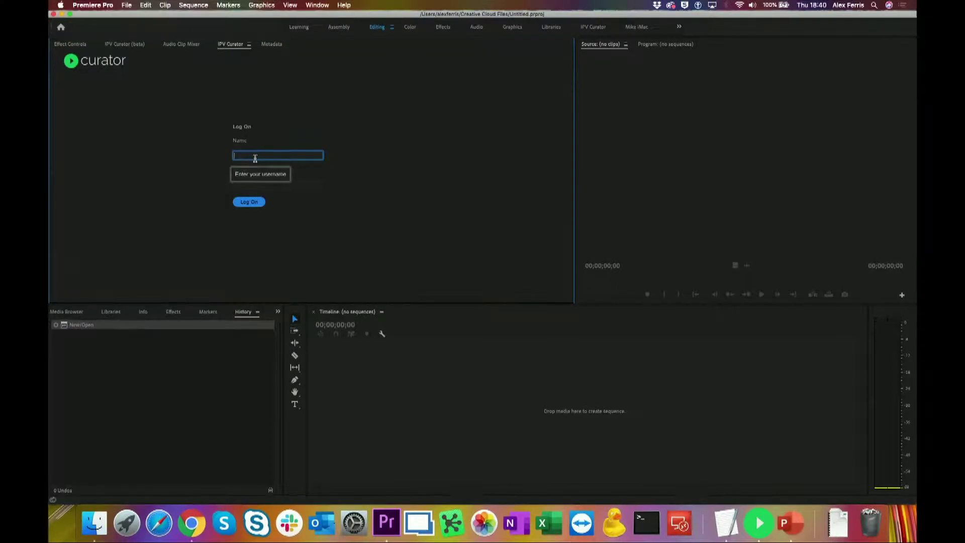
key("Tab")
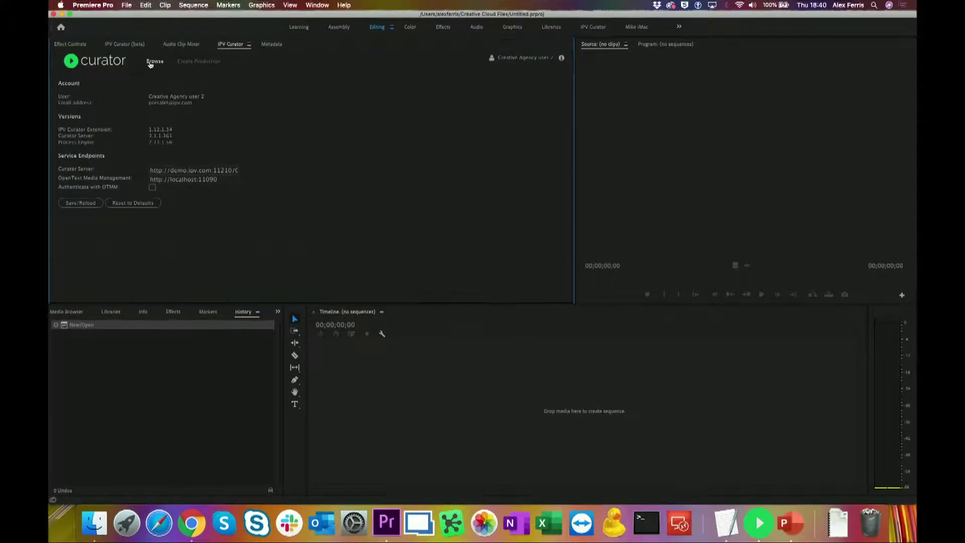
left_click(153, 62)
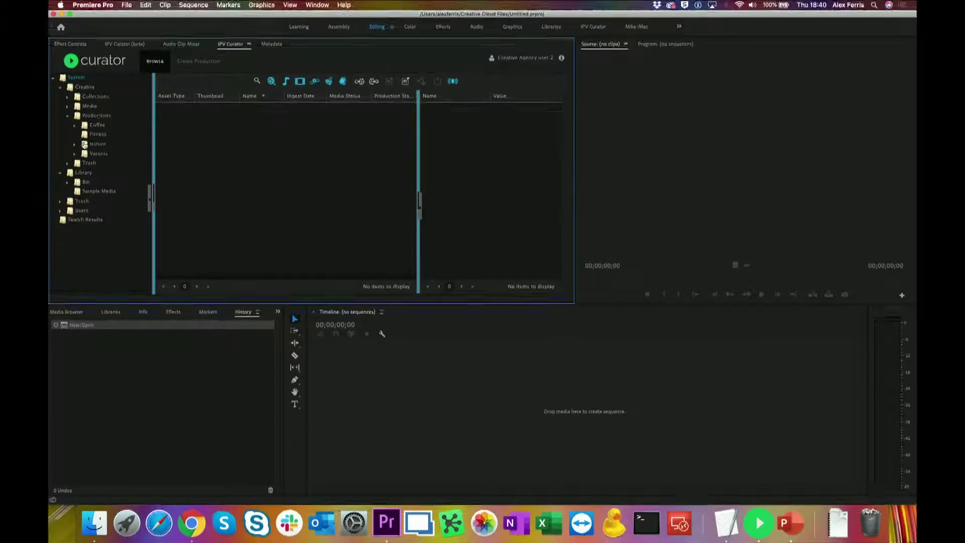
Select Nature Promo under Nature > Short Form > Twitter and check out its version 5
left_click(74, 146)
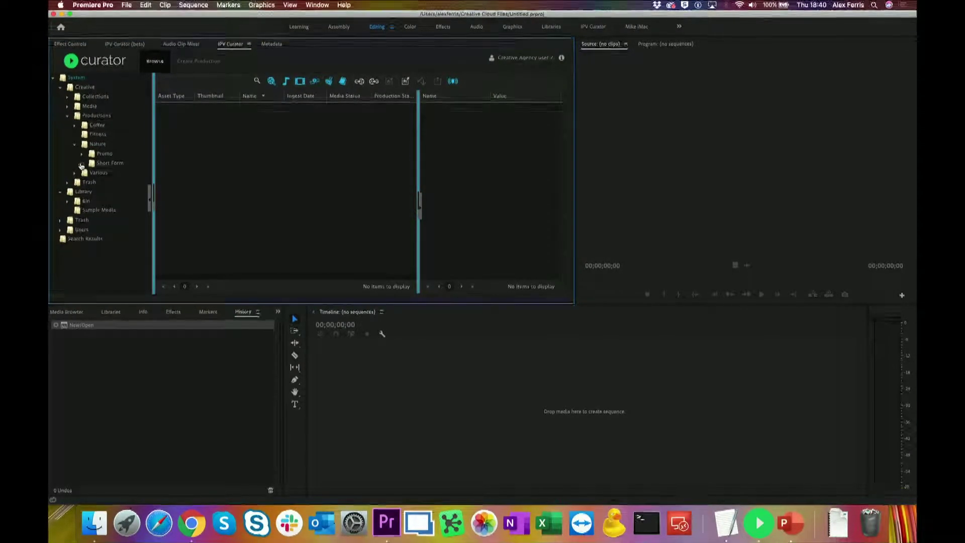
left_click(81, 164)
left_click(109, 173)
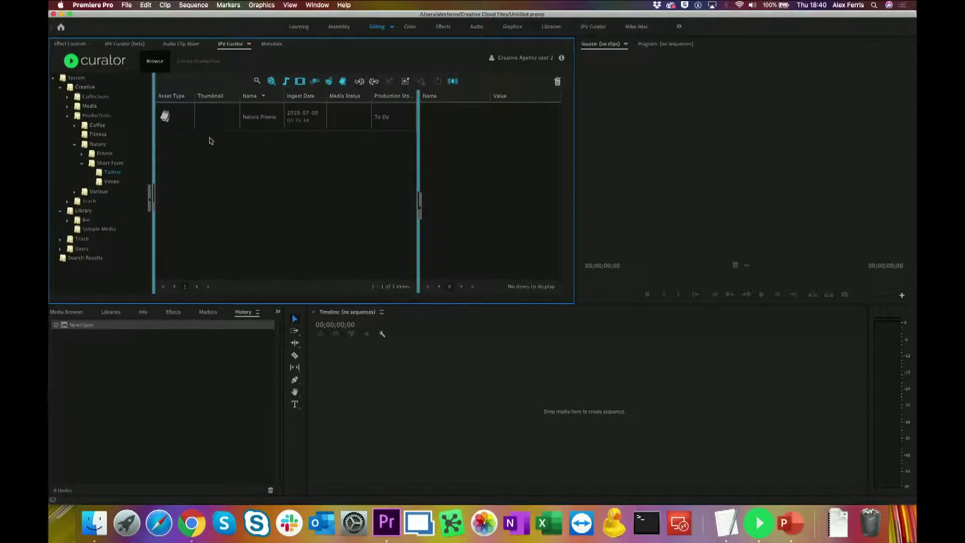
left_click(268, 122)
left_click(407, 84)
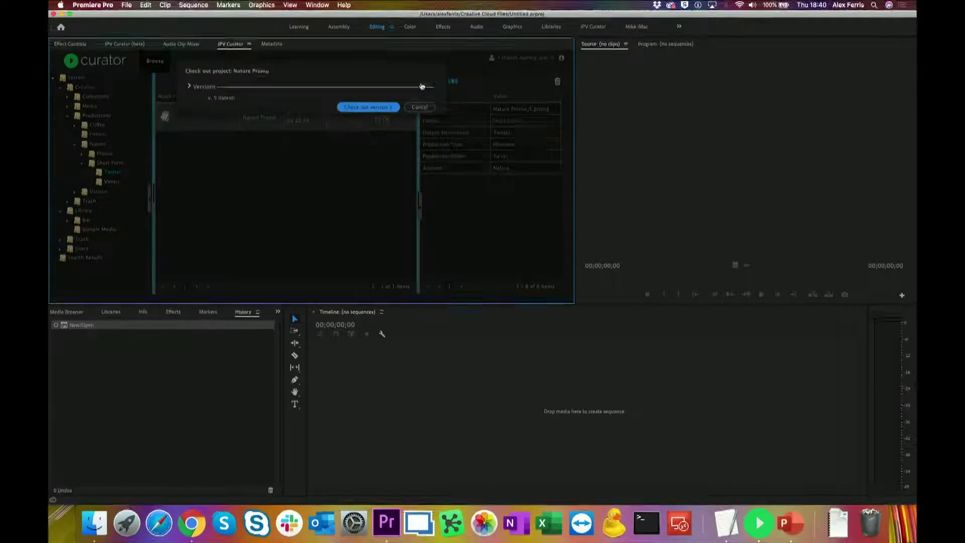
left_click(203, 86)
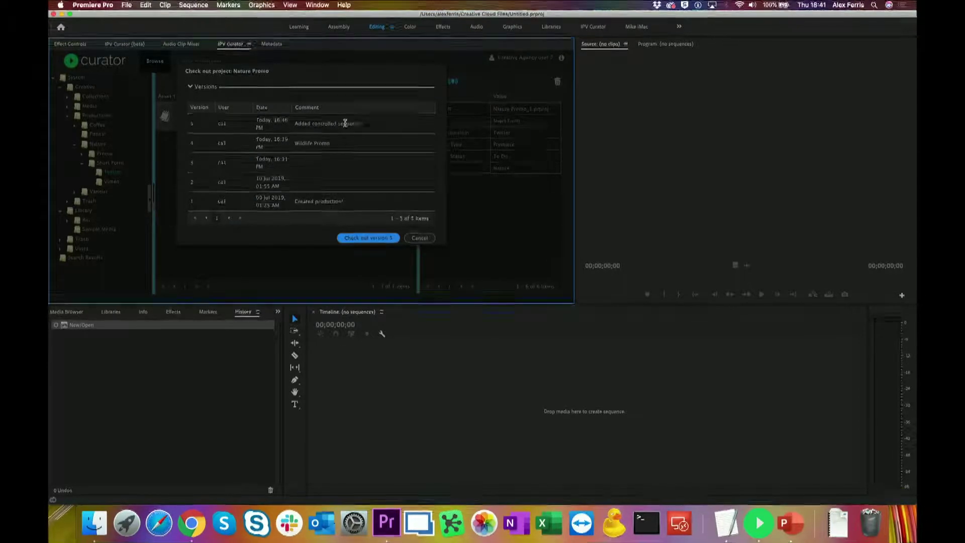
left_click(279, 125)
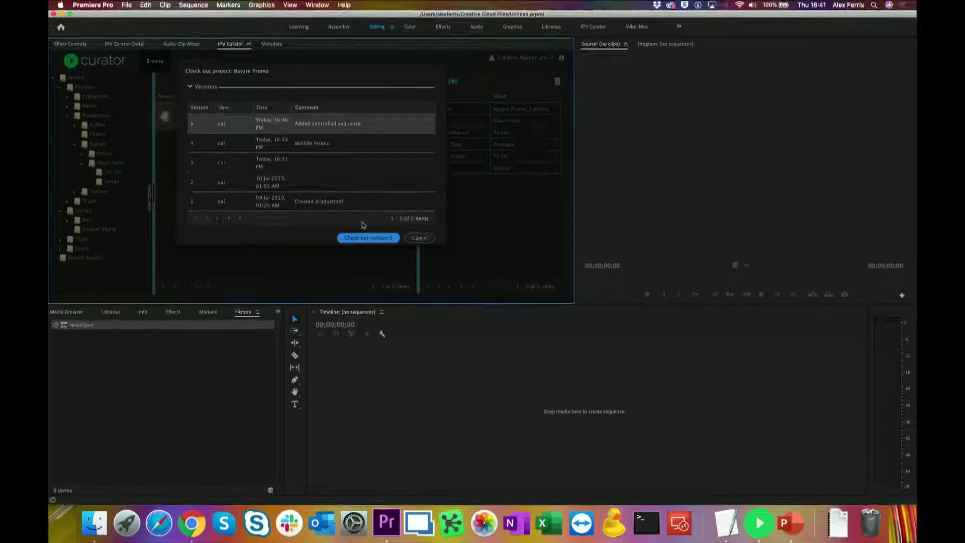
left_click(372, 240)
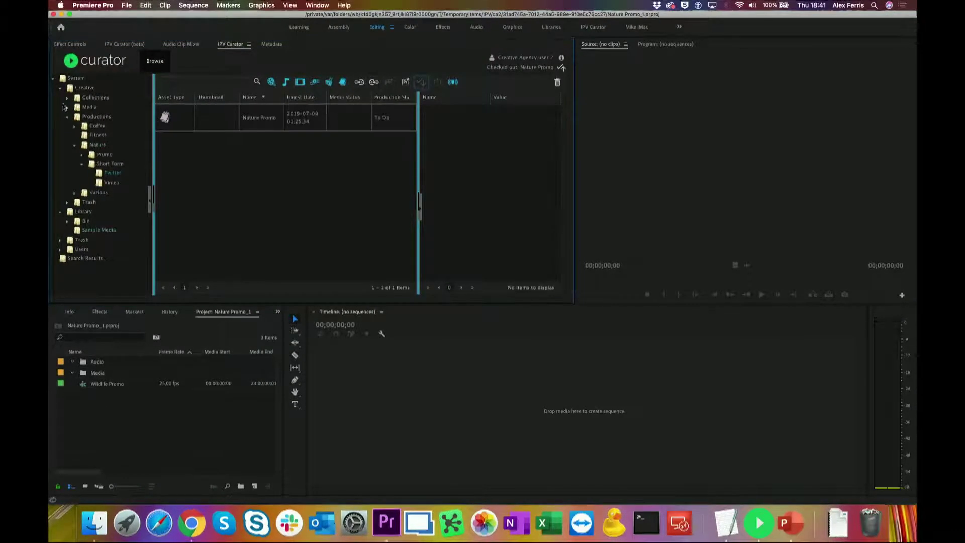
Open the Nature Promo collection, select African Wildlife Showreel, then close without importing
double_click(178, 119)
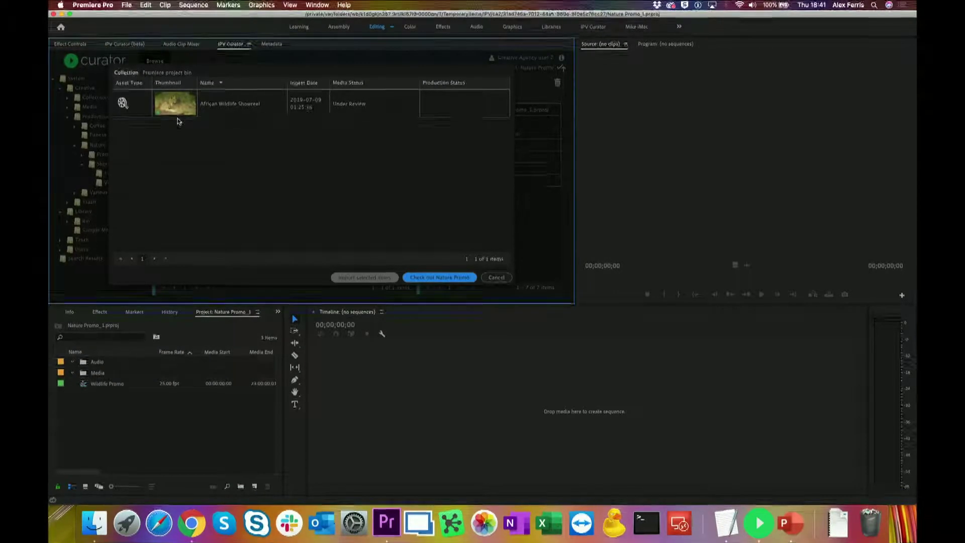
left_click(179, 106)
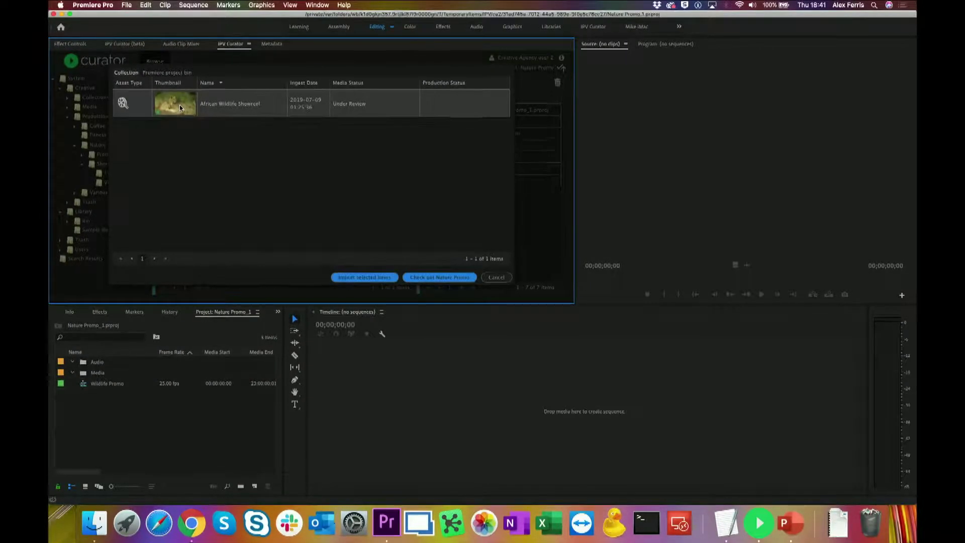
left_click(495, 277)
In Media > Nature, search for 'lion' and review a lion clip's metadata and the CC0212 caption
left_click(67, 107)
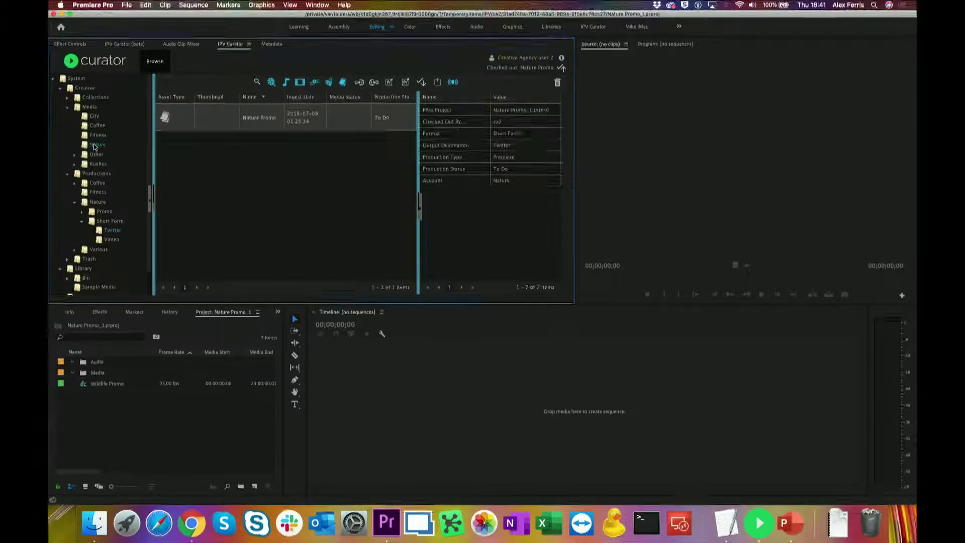
left_click(95, 145)
left_click(180, 80)
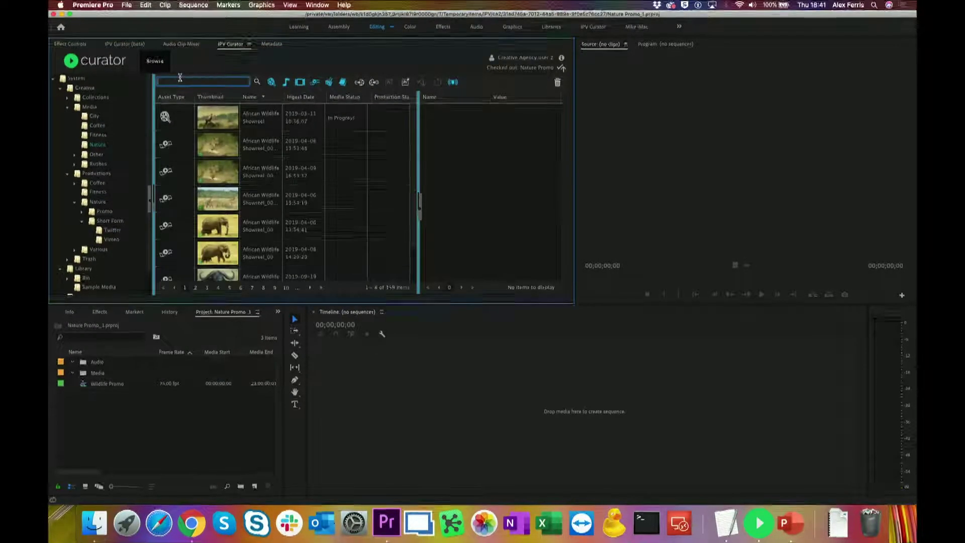
type("lion")
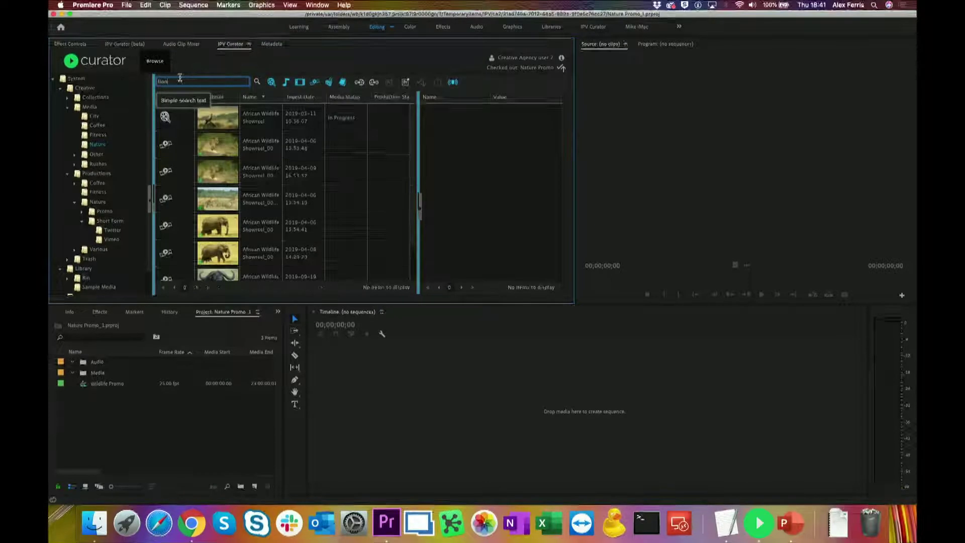
key("Return")
left_click(250, 137)
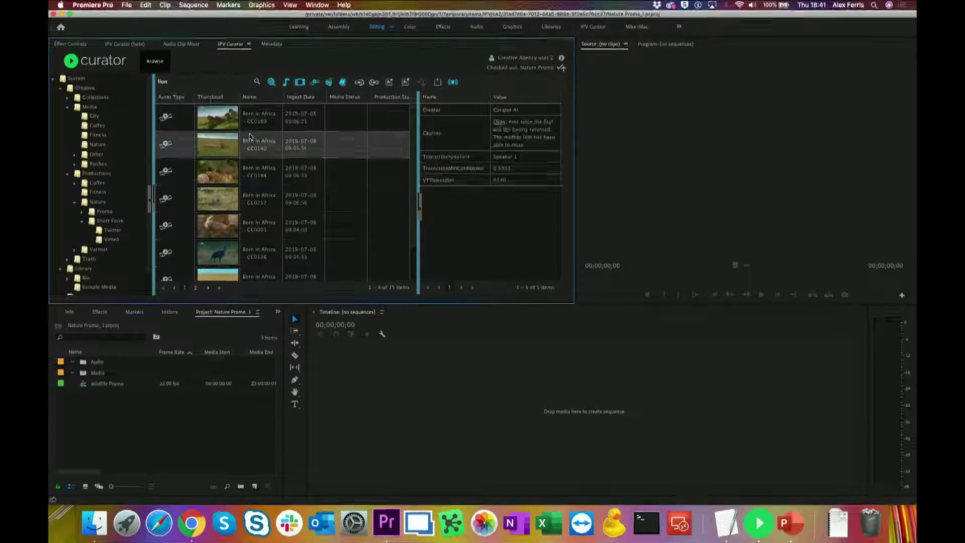
left_click(246, 187)
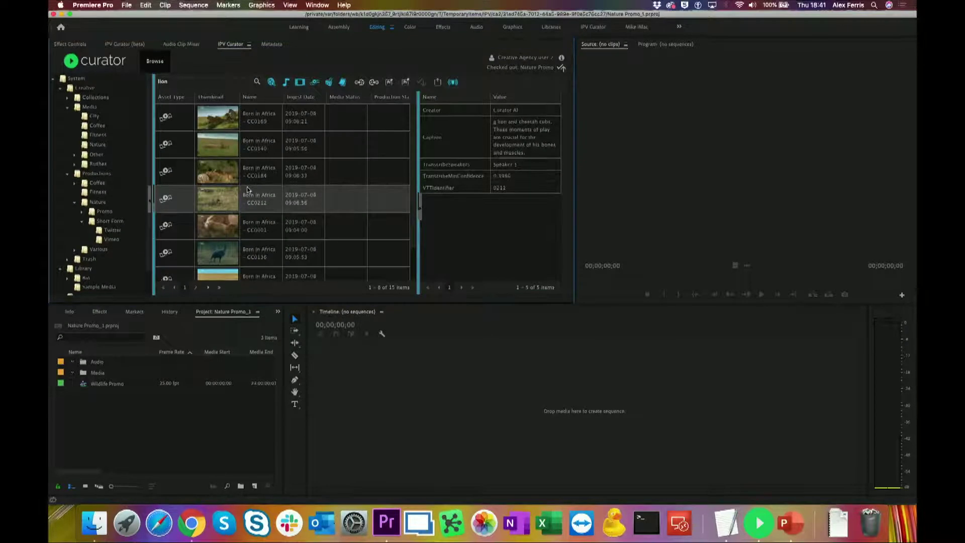
Return to the Nature media folder and import the African Wildlife Showreel
left_click(97, 145)
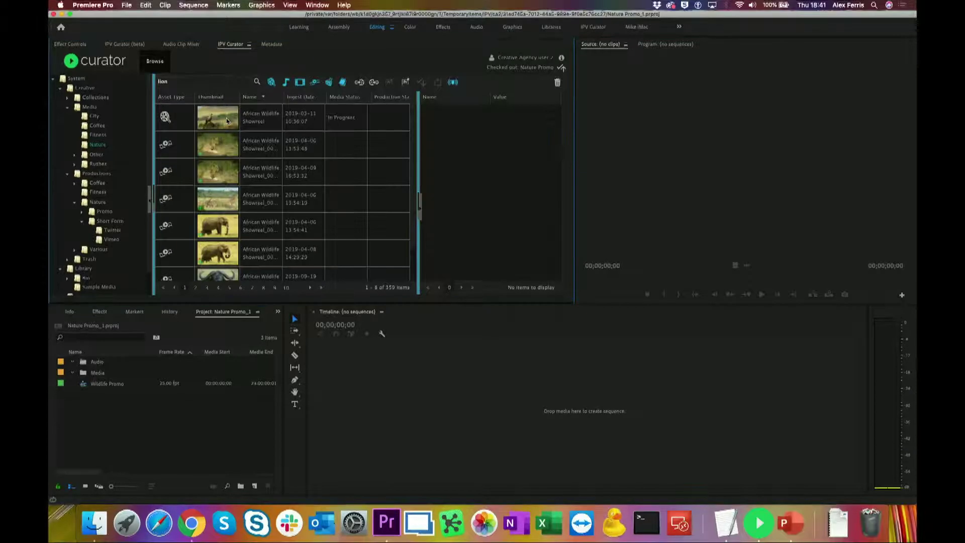
left_click(227, 119)
double_click(226, 120)
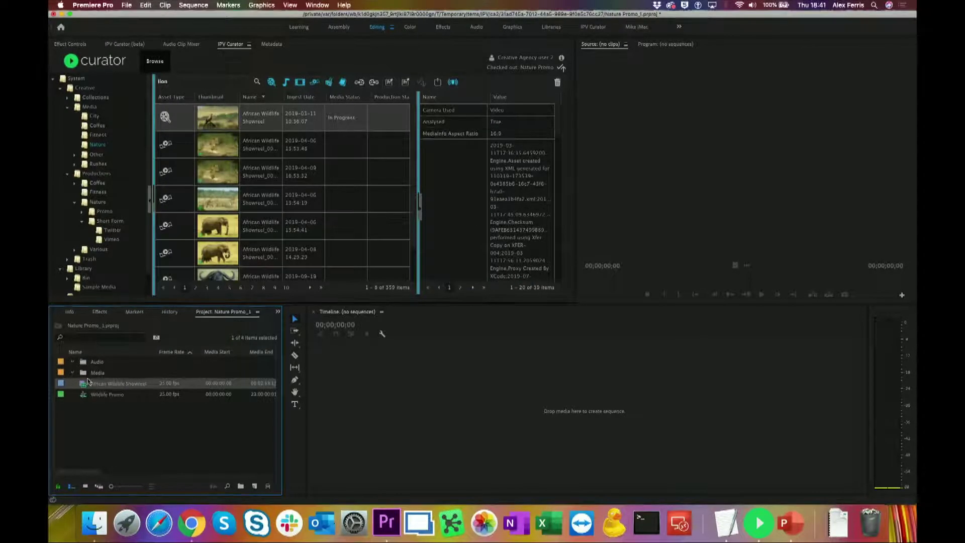
Load the African Wildlife Showreel in the Source monitor and play it briefly
double_click(85, 388)
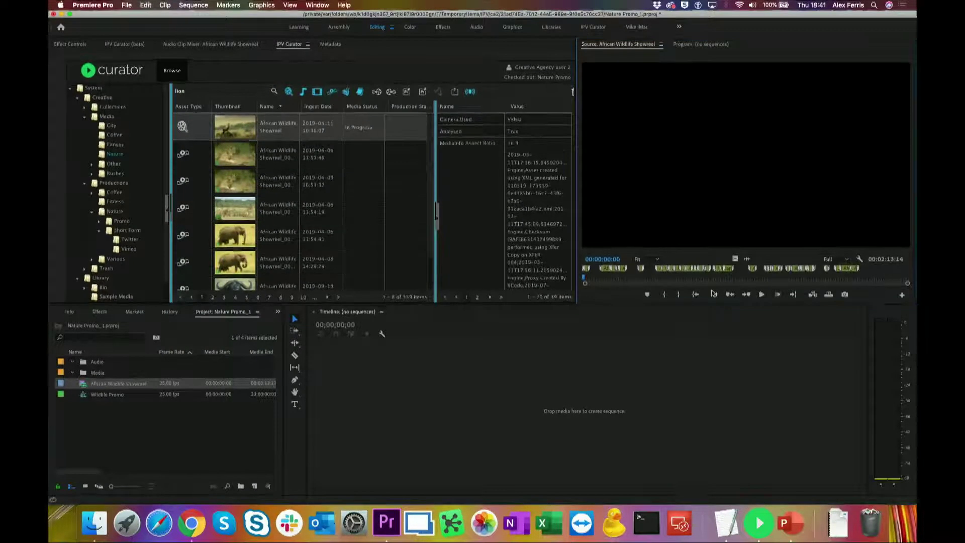
left_click(764, 298)
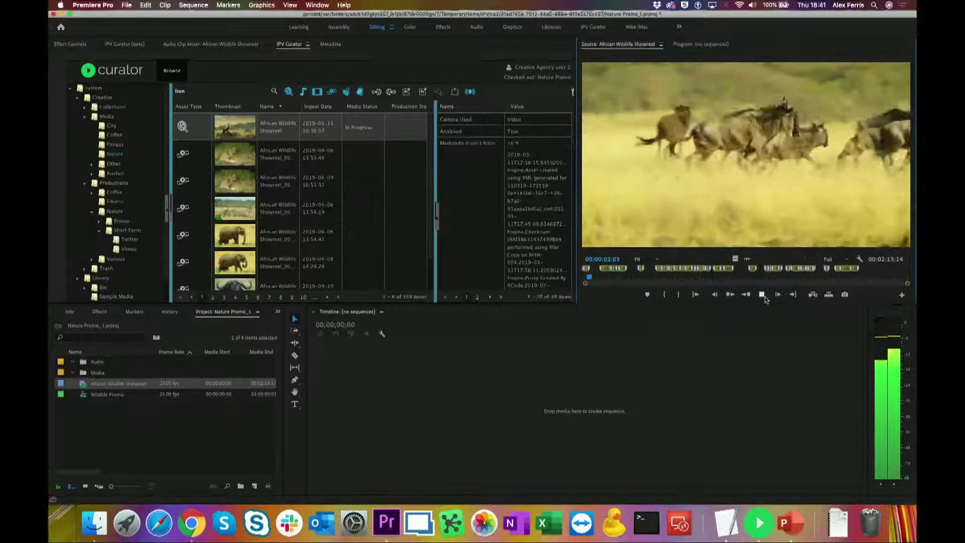
left_click(763, 295)
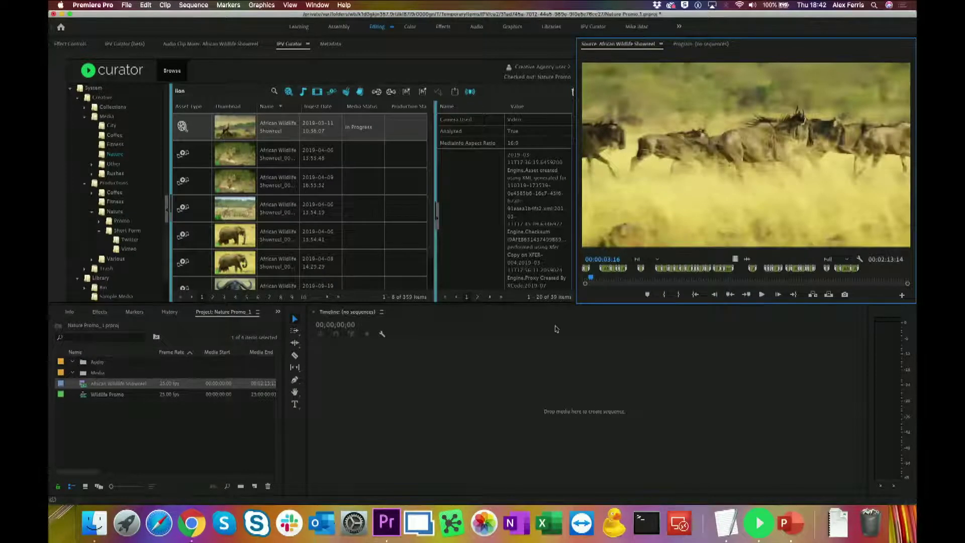
Step through its markers, Sitting Lion Savanna Zoom then Walking African Elephant
left_click(135, 313)
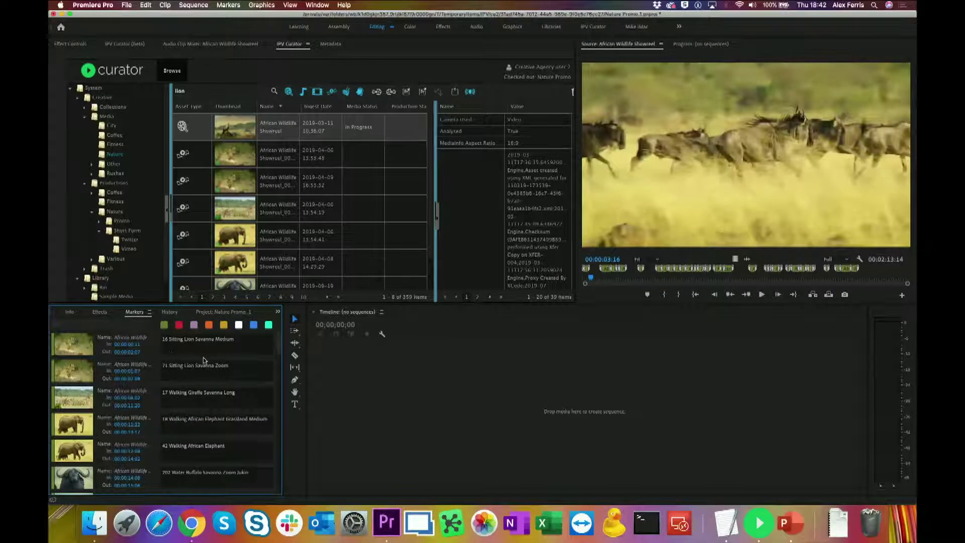
left_click(212, 375)
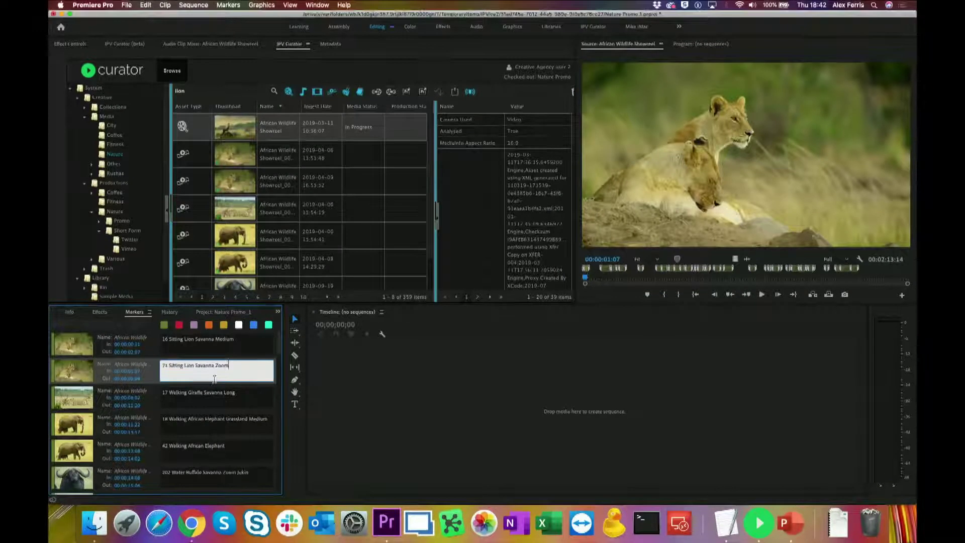
left_click(227, 452)
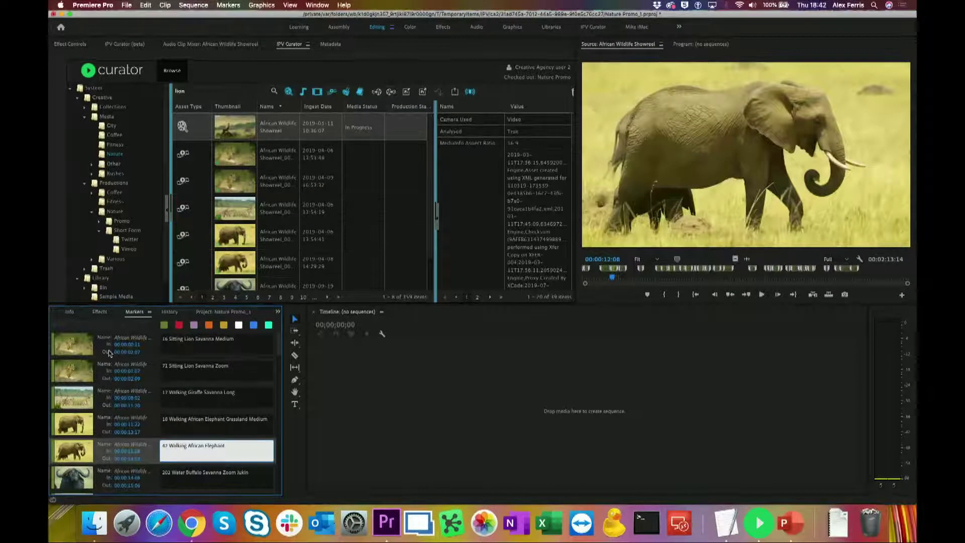
left_click(220, 313)
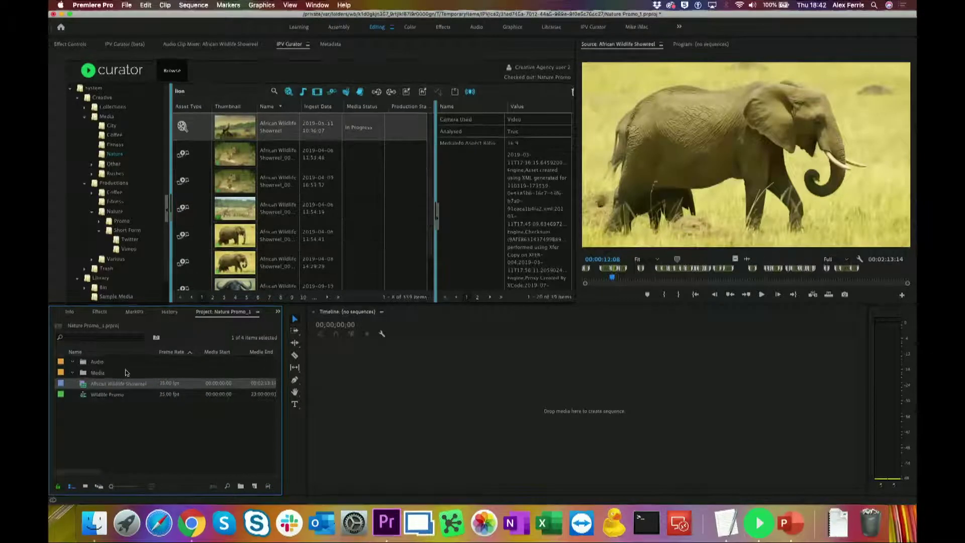
Open the Wildlife Promo sequence and dock the Source monitor beside an enlarged Program monitor
double_click(85, 395)
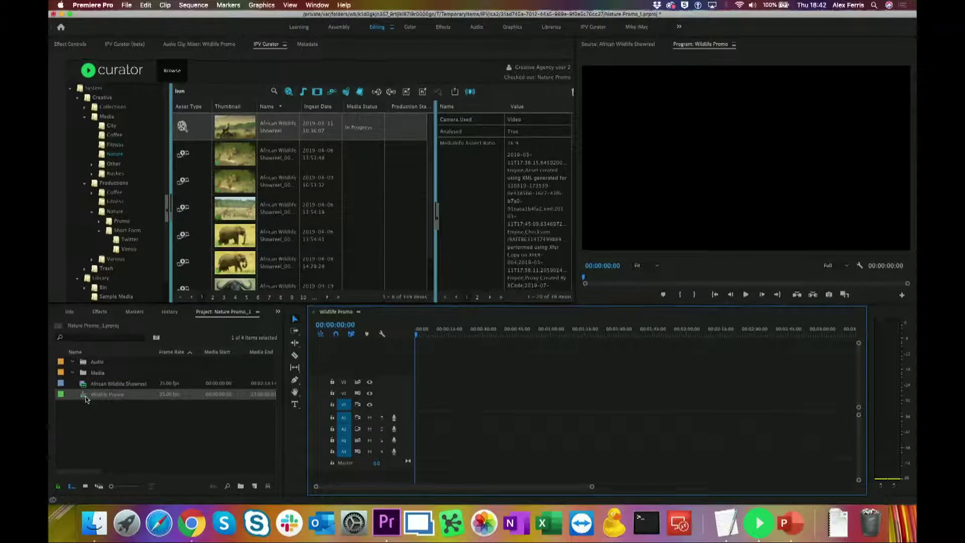
left_click_drag(598, 46, 377, 46)
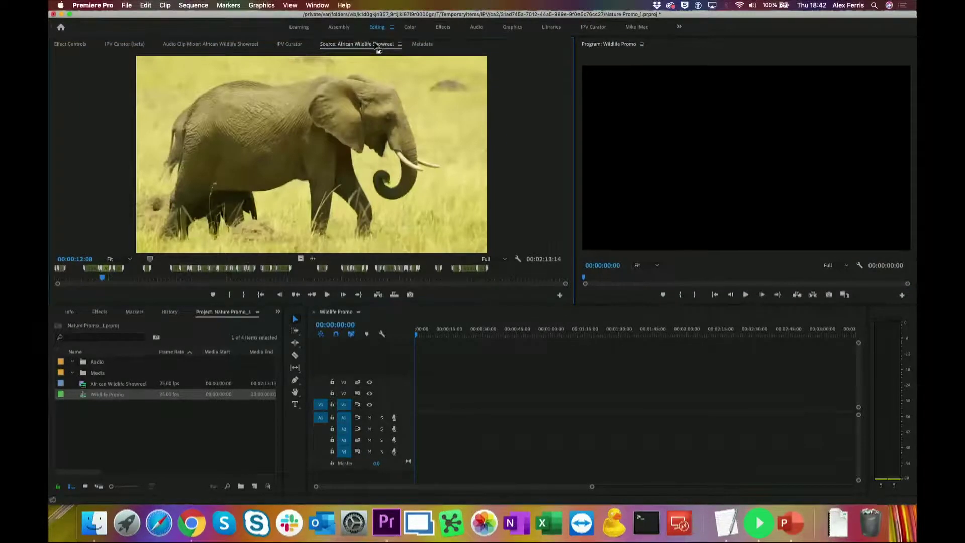
left_click_drag(575, 159, 518, 155)
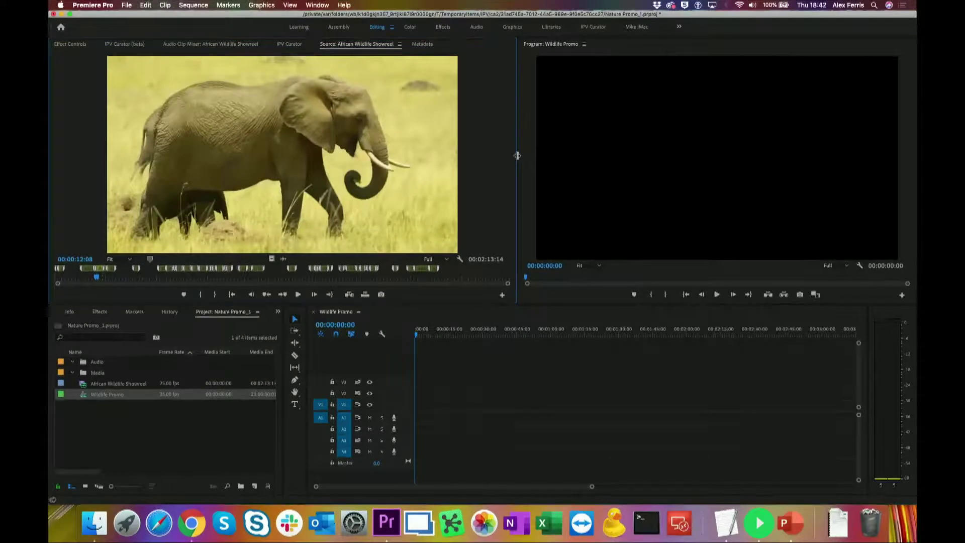
Mark a showreel section and insert the vulture shot at the start of Wildlife Promo
left_click(174, 278)
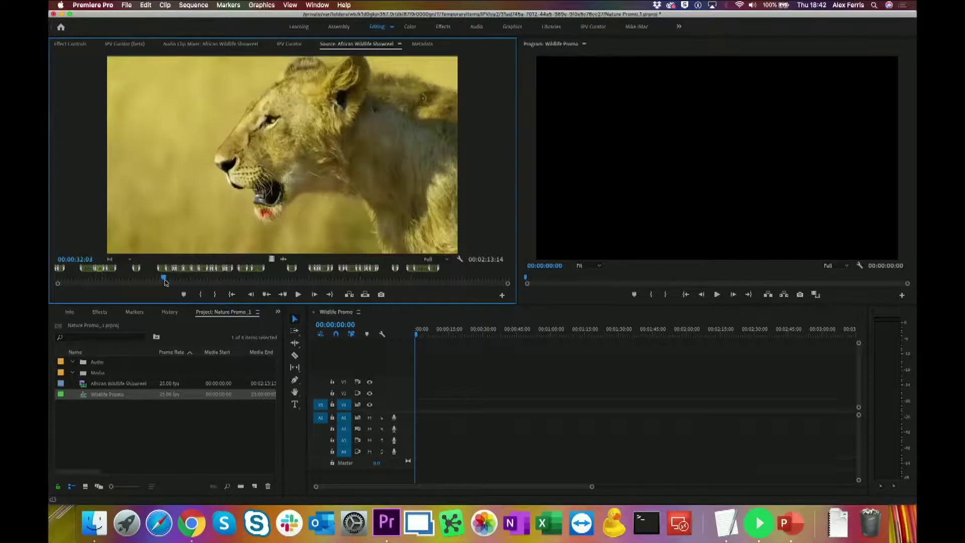
key("Left")
key("Left")
key("Left")
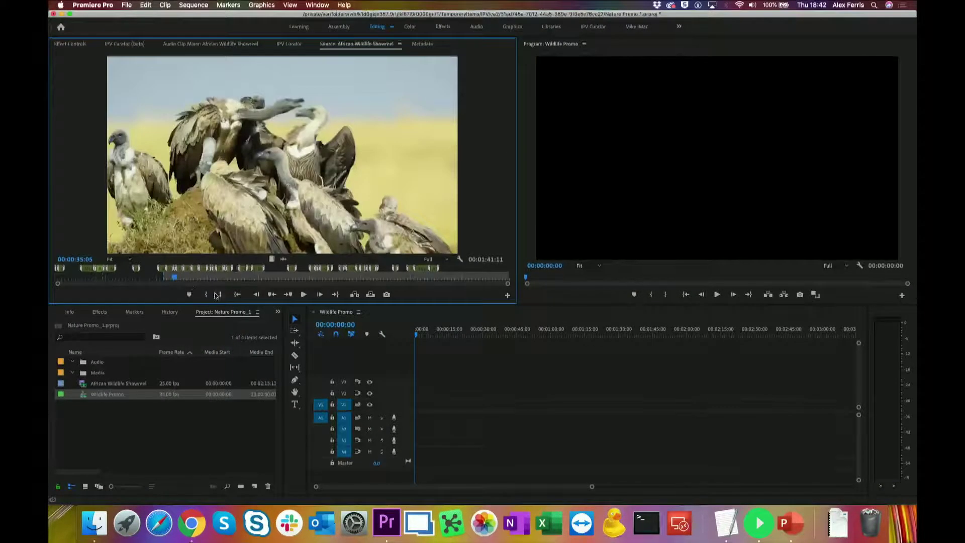
key("o")
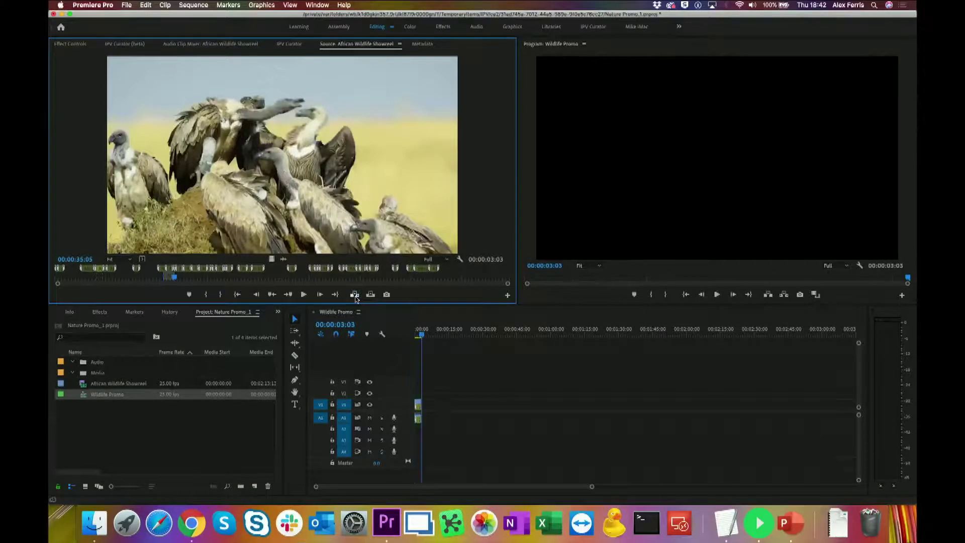
left_click(355, 295)
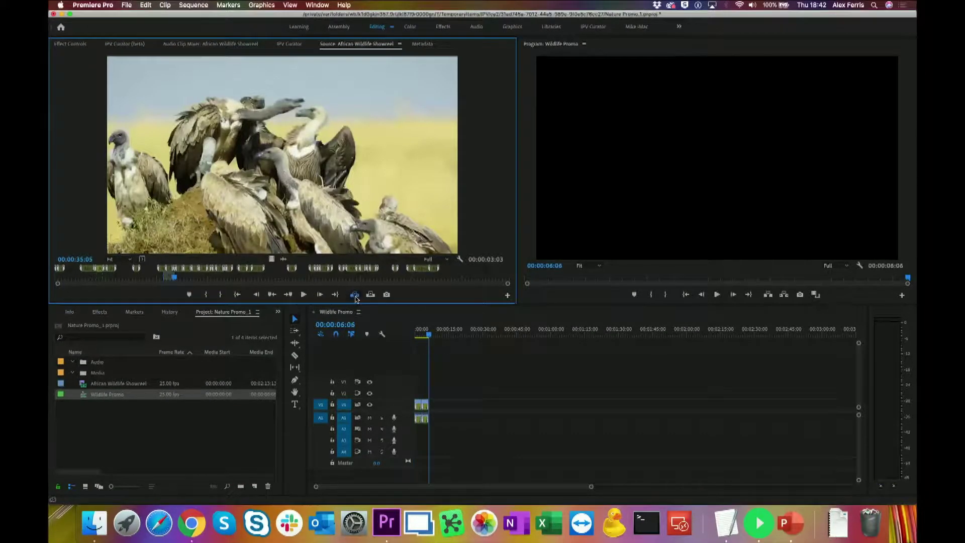
left_click(429, 333)
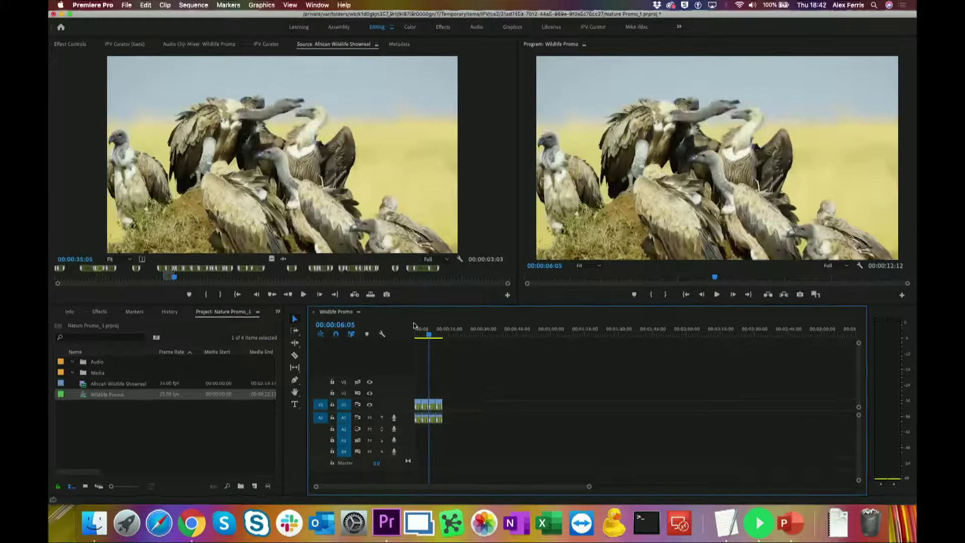
Scrub the Wildlife Promo edit back to the cheetah cub shot at 00:00:04:00
left_click_drag(422, 334, 424, 335)
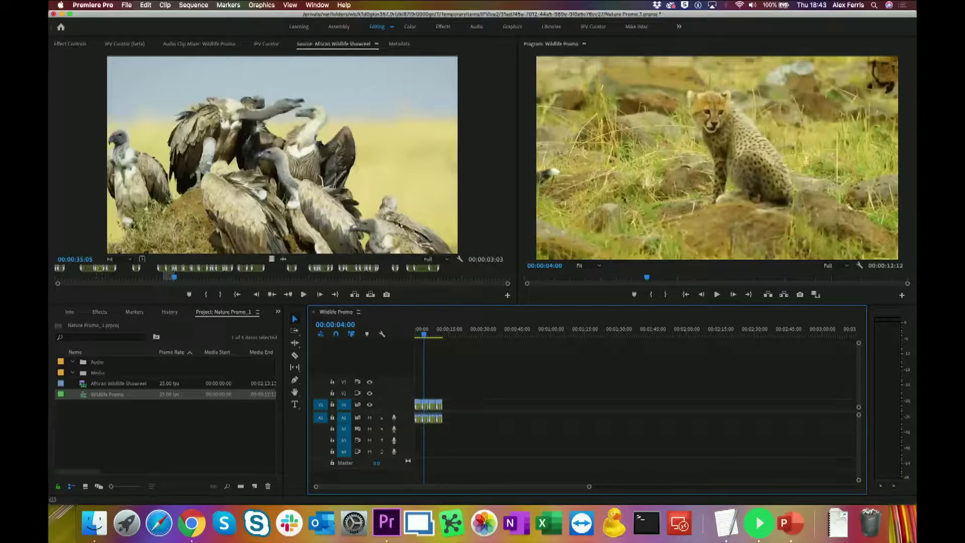
left_click(266, 44)
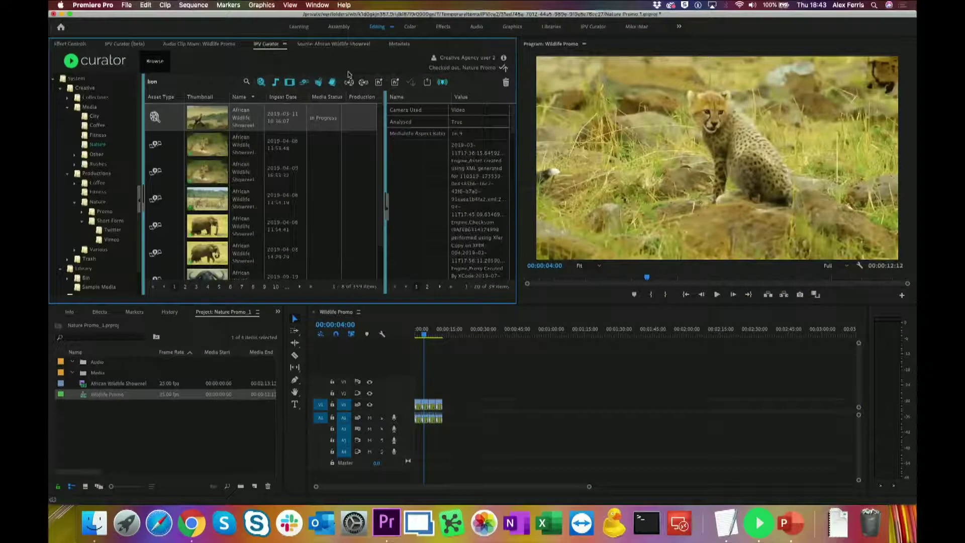
Set Curator's export to the High Quality destination with the Nature account, then close it
left_click(396, 83)
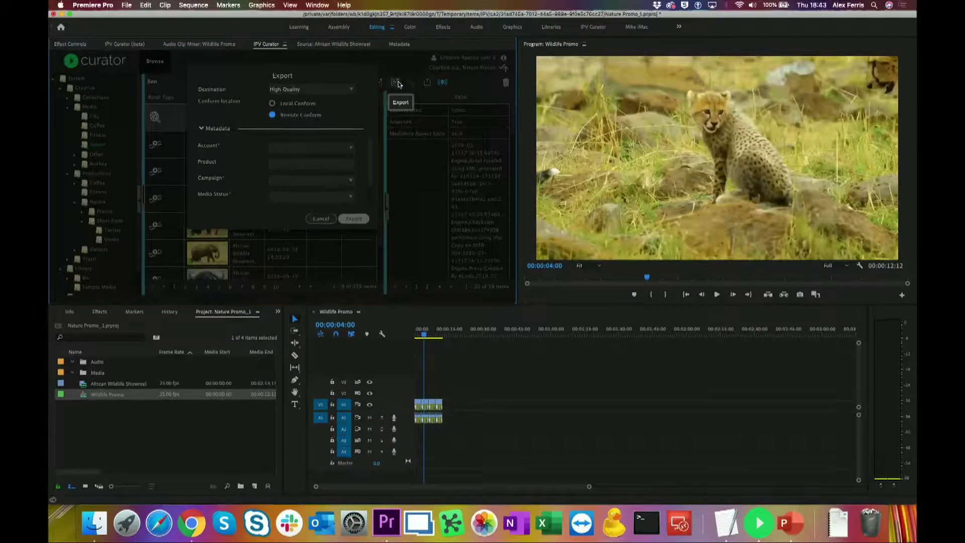
left_click(351, 90)
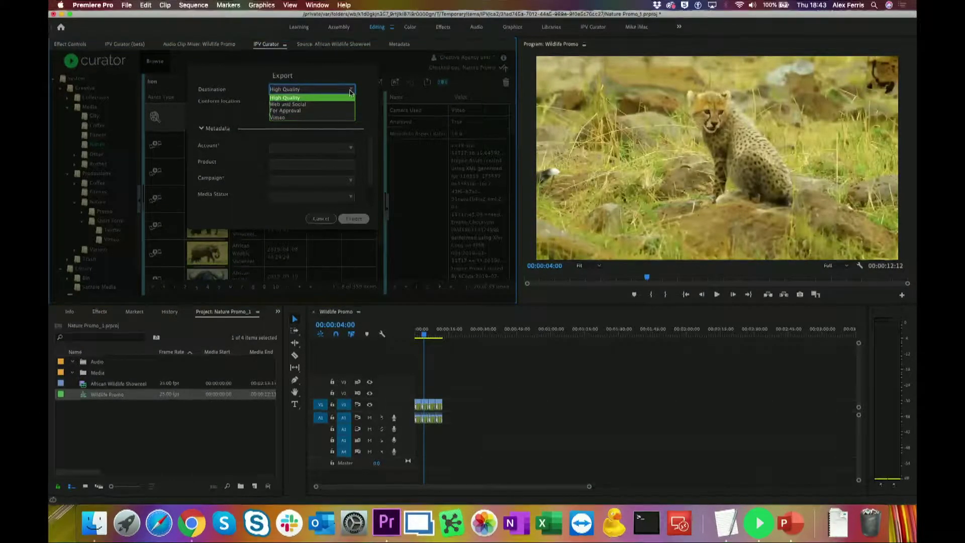
left_click(330, 87)
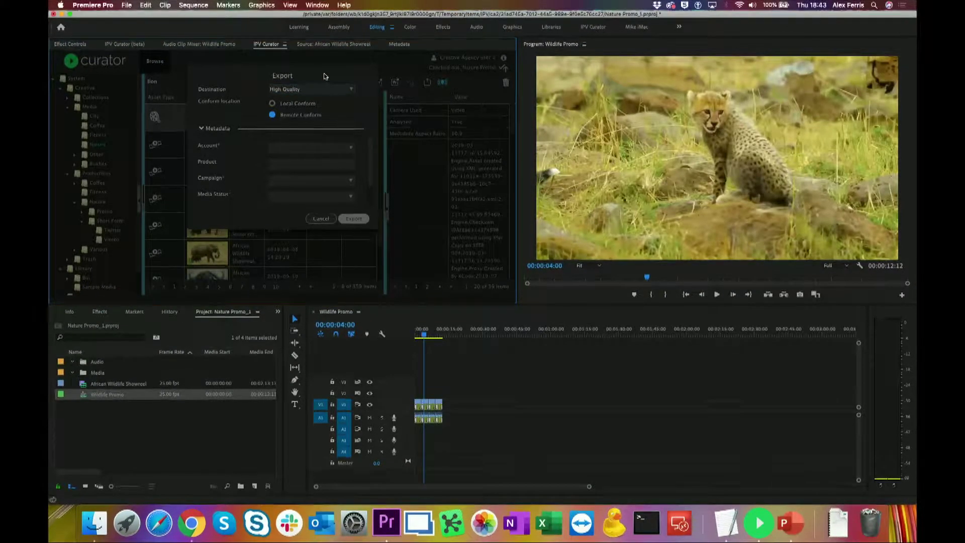
left_click(304, 147)
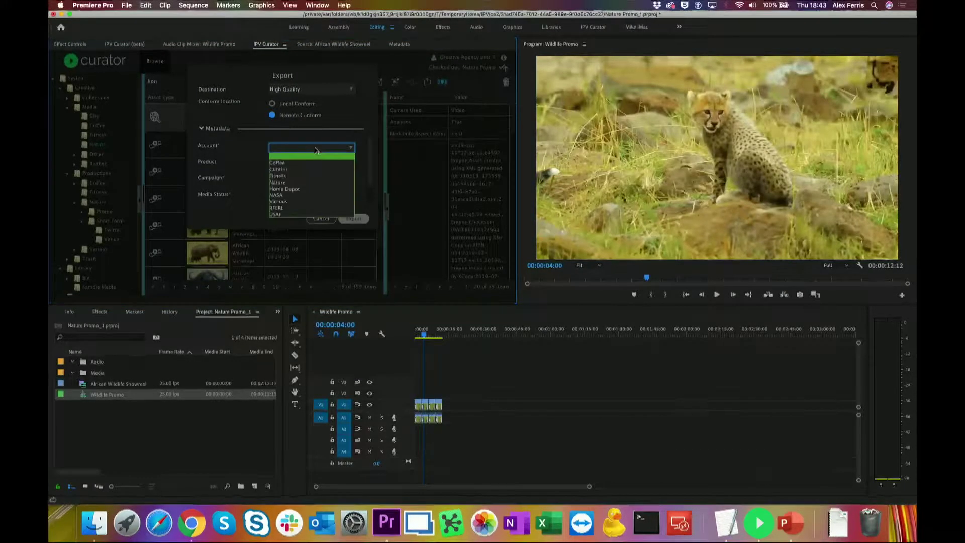
left_click(292, 194)
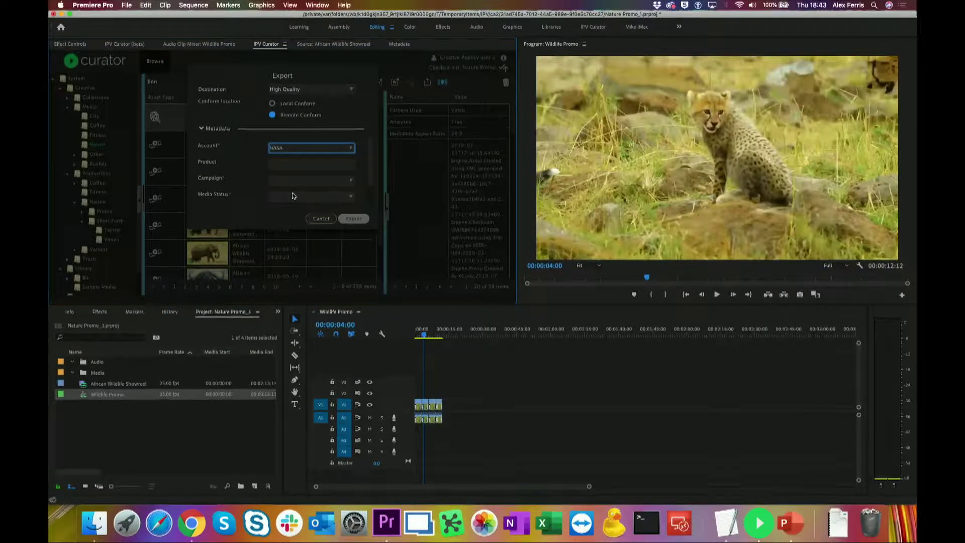
left_click(293, 150)
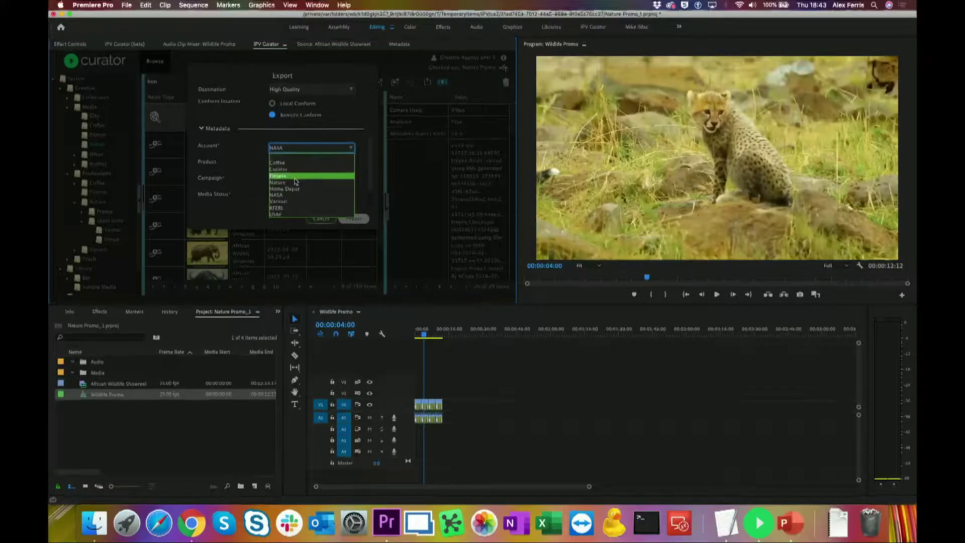
left_click(298, 183)
left_click(288, 166)
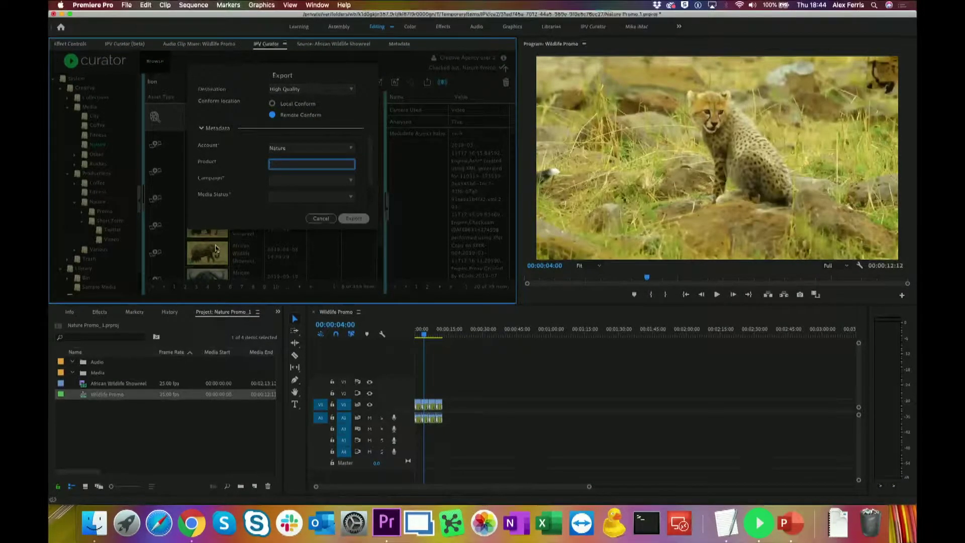
left_click(321, 219)
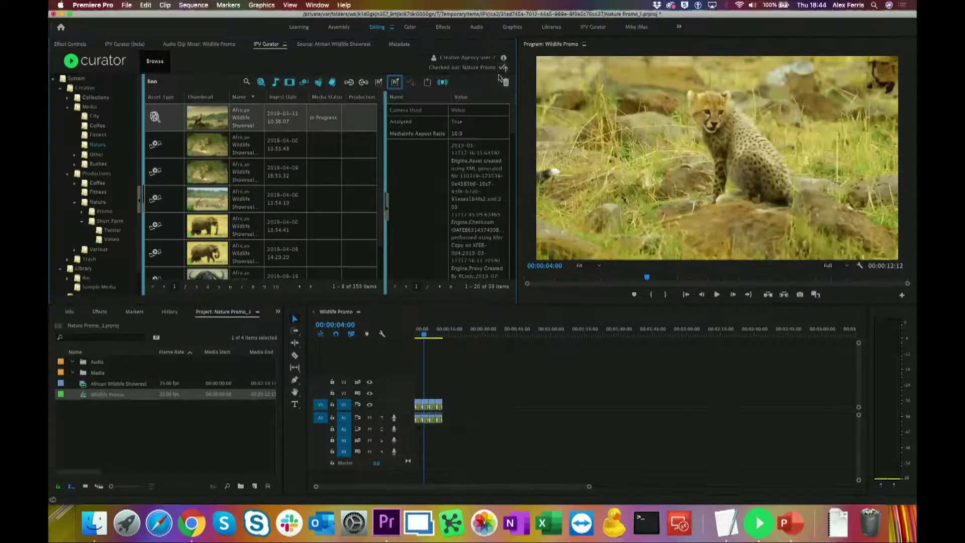
Check the project back in with the comment 'rought cut'
left_click(503, 67)
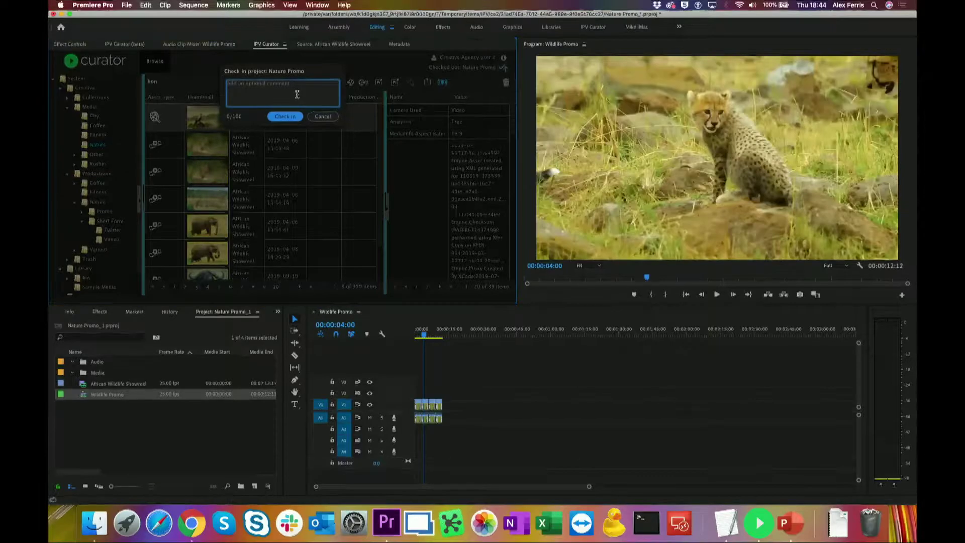
type("rought cut")
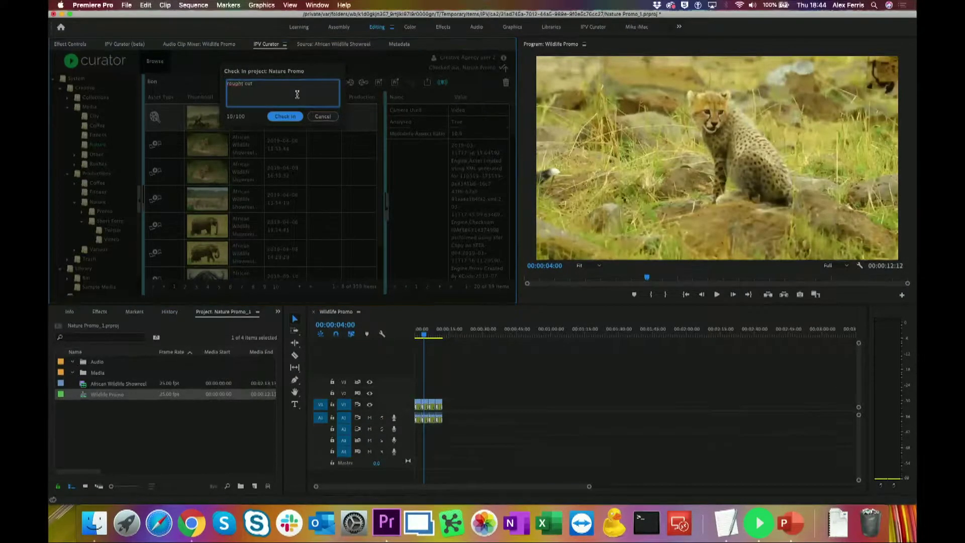
left_click(320, 118)
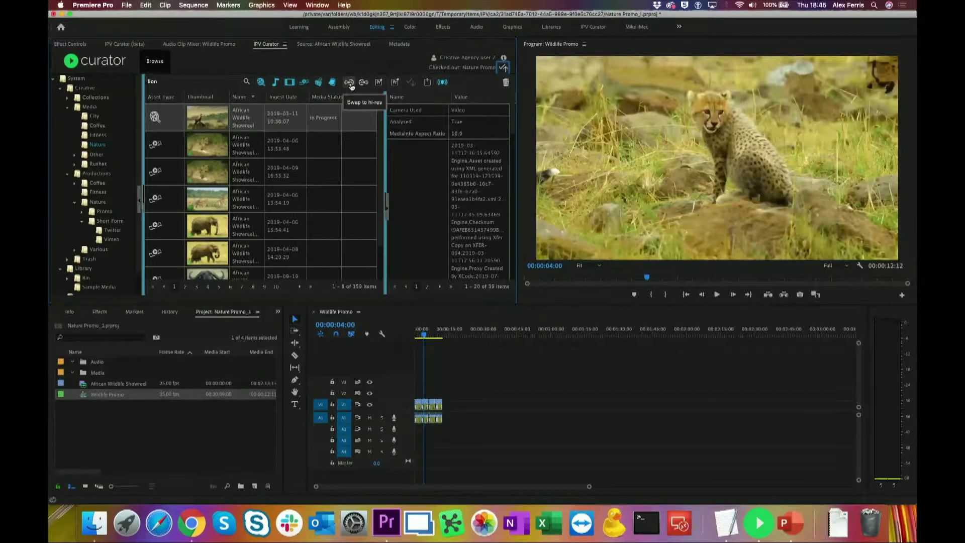
Dock the Showreel source view beside the Program monitor and clear all its markers
left_click(334, 43)
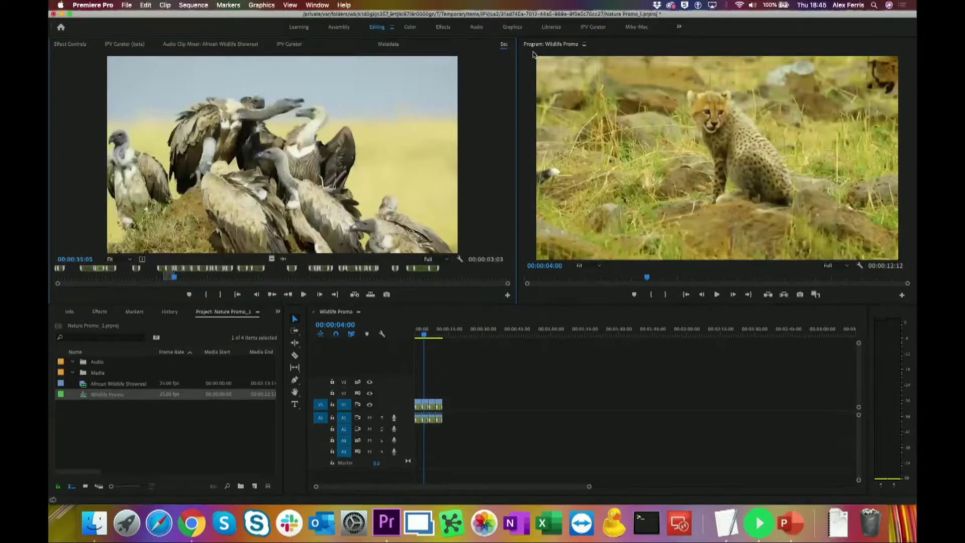
left_click_drag(533, 54, 591, 45)
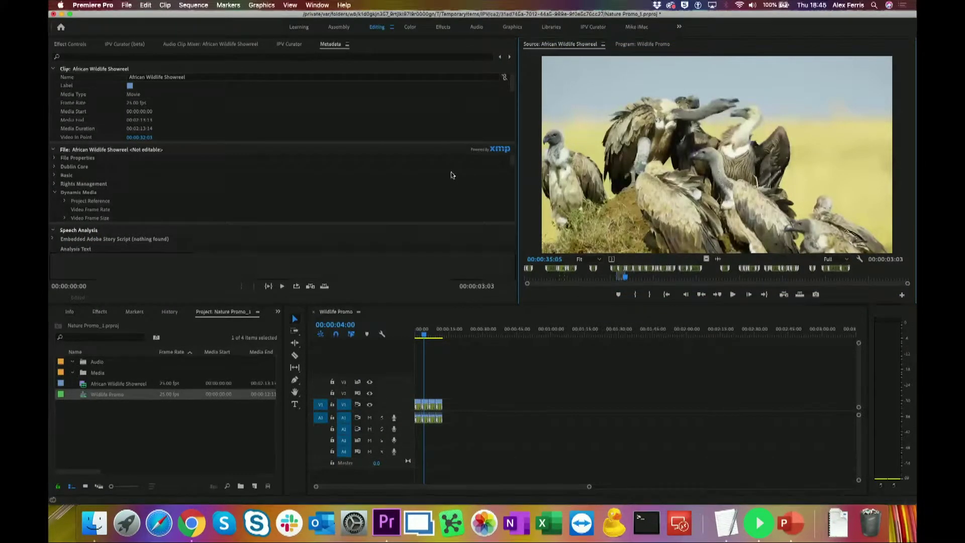
right_click(567, 272)
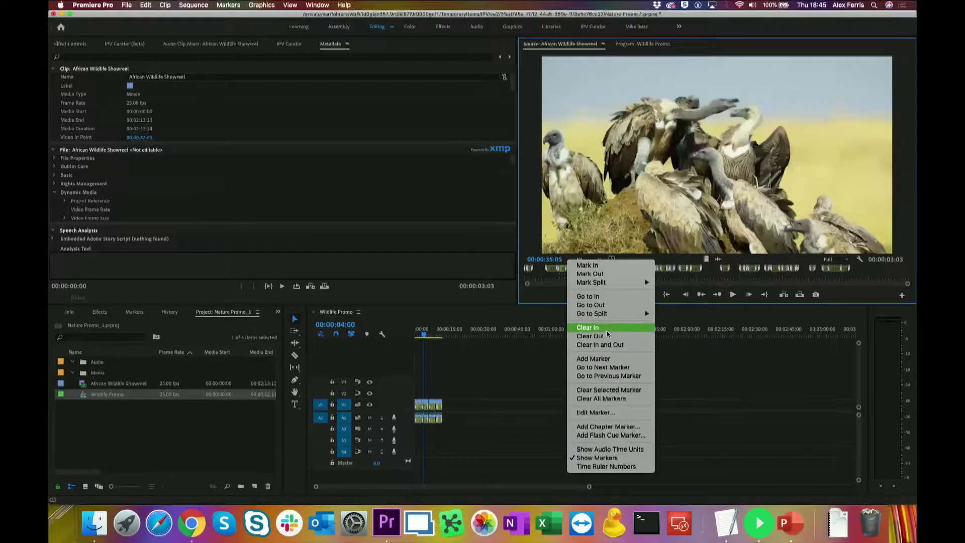
left_click(624, 399)
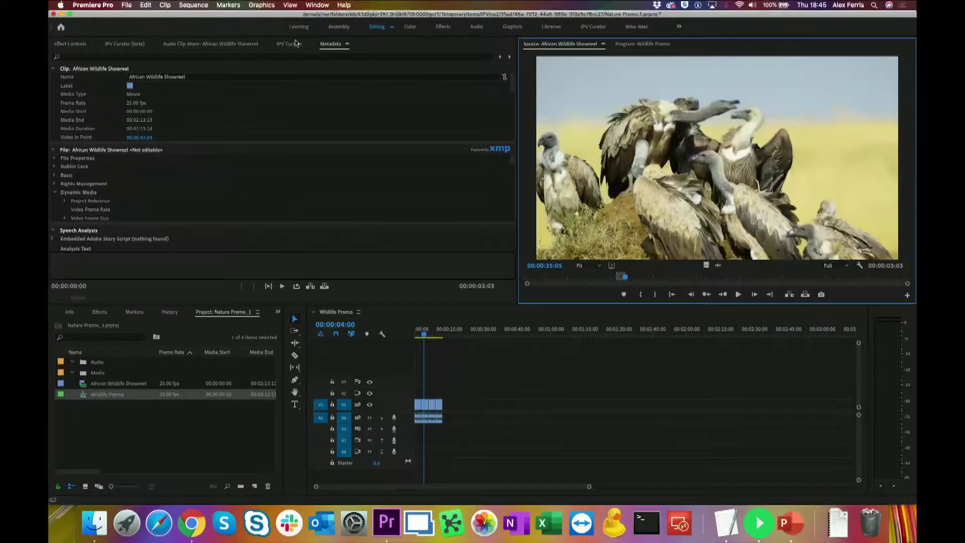
left_click(296, 43)
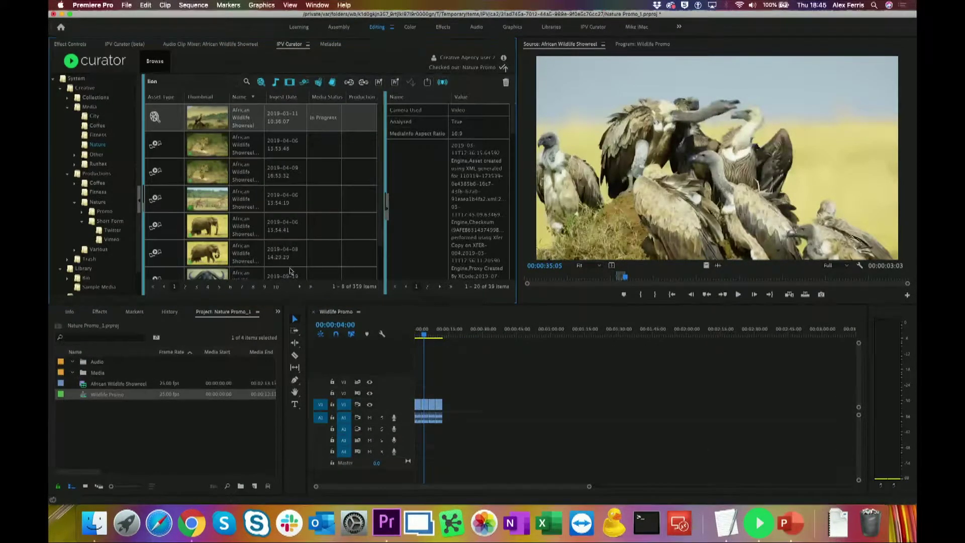
Log 'I love this shot' on the wildebeest river crossing at 40:14 in Curator Logger
left_click(192, 524)
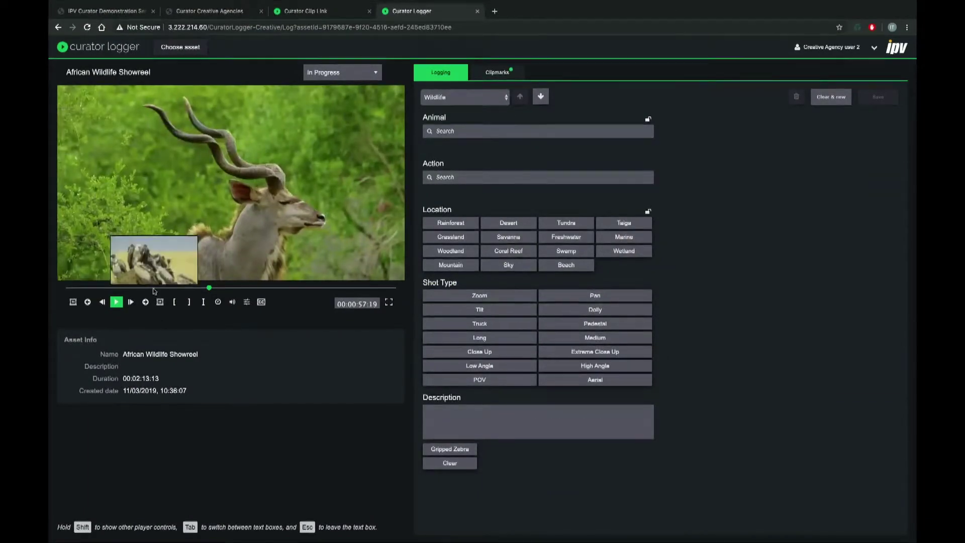
left_click(167, 288)
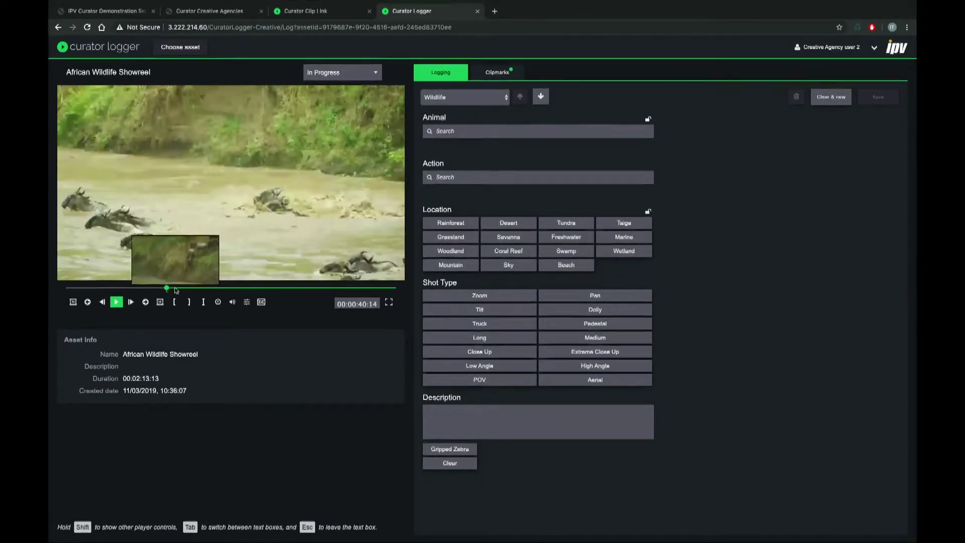
left_click(577, 422)
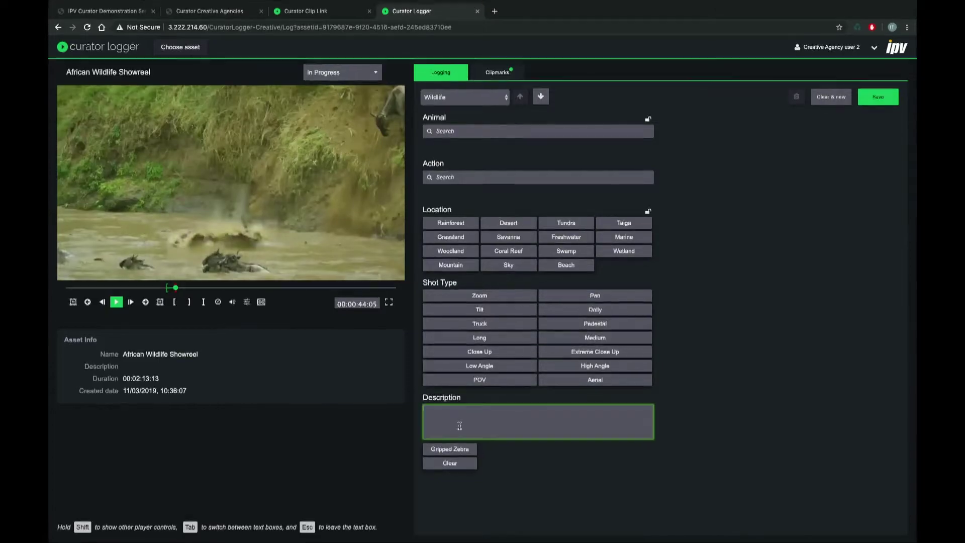
type("I love this shot")
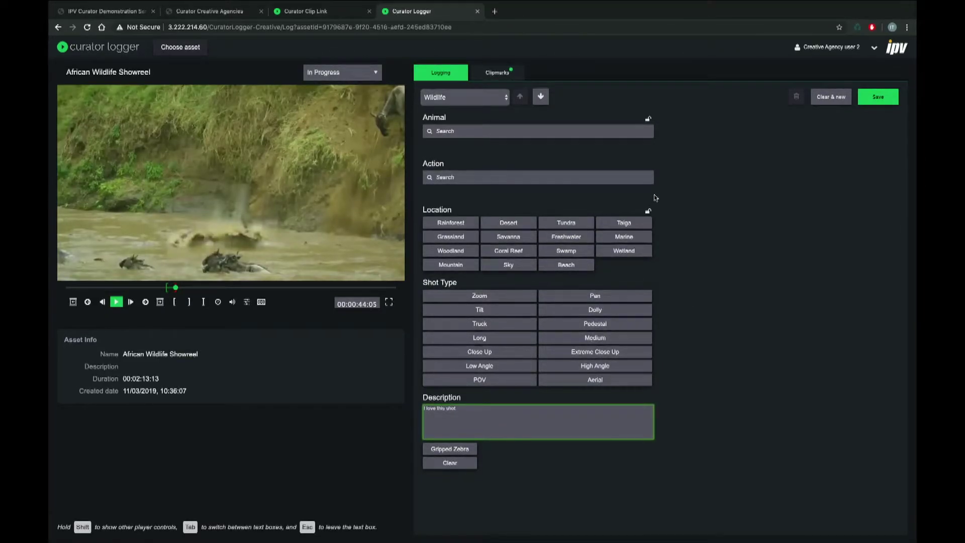
left_click(875, 105)
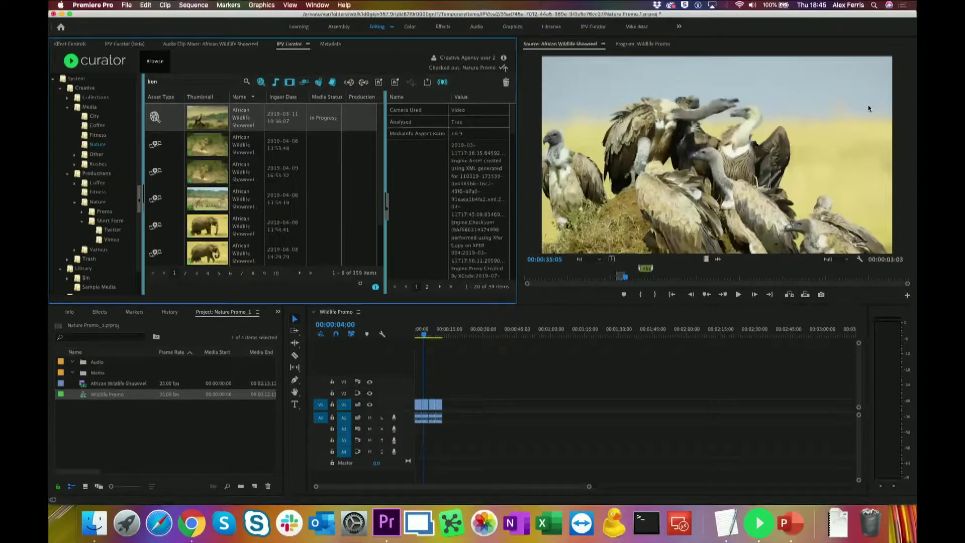
Step through markers 205 'I love this shot' and 206 'Wildebeest - Savanna' in the Markers panel
left_click(134, 312)
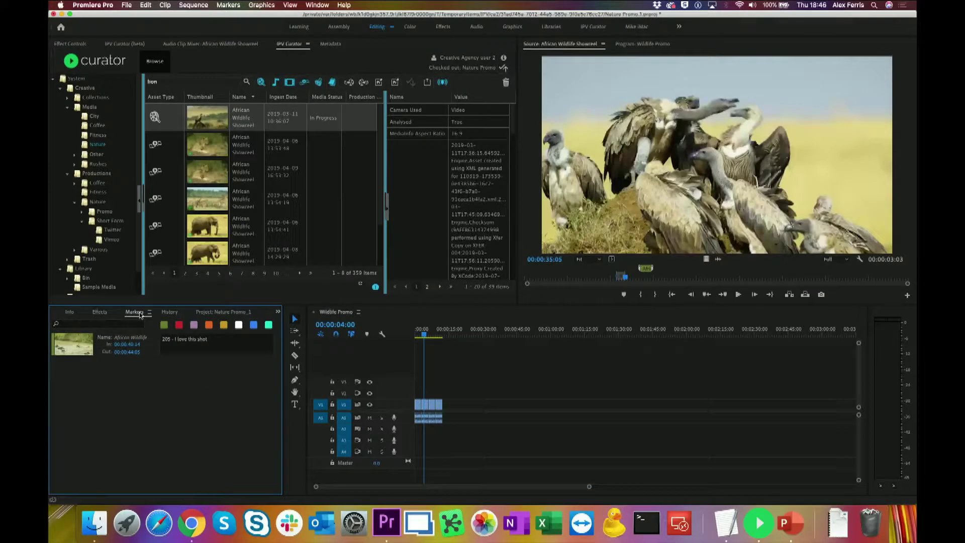
left_click(220, 346)
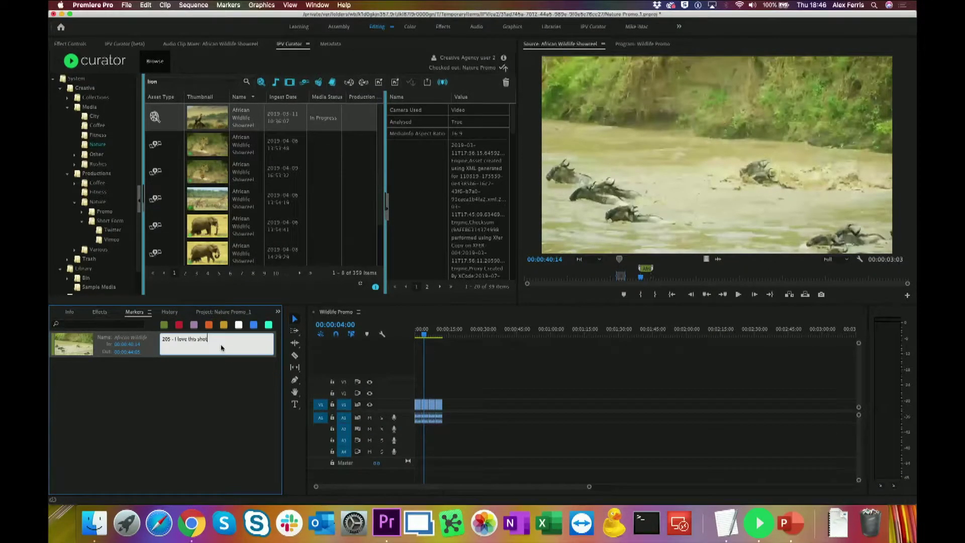
key("Return")
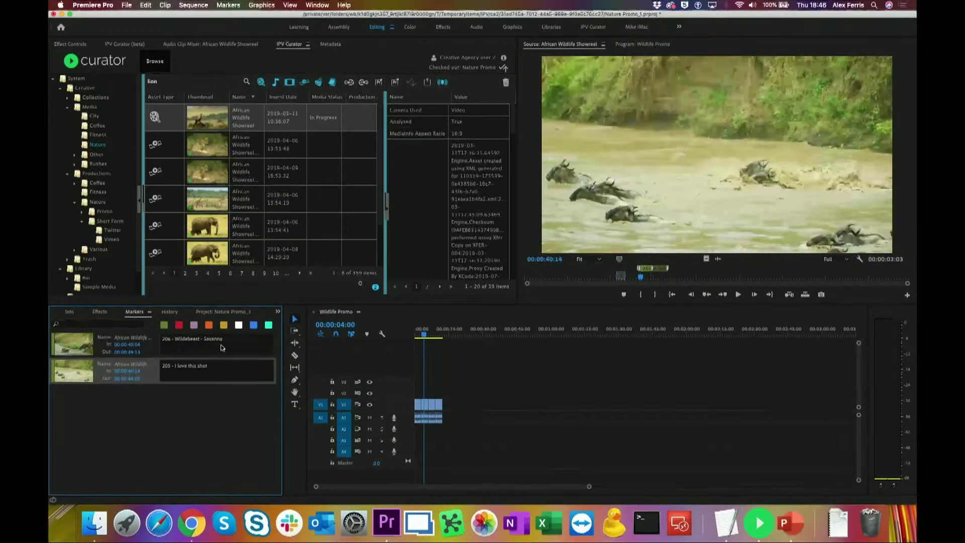
left_click(222, 346)
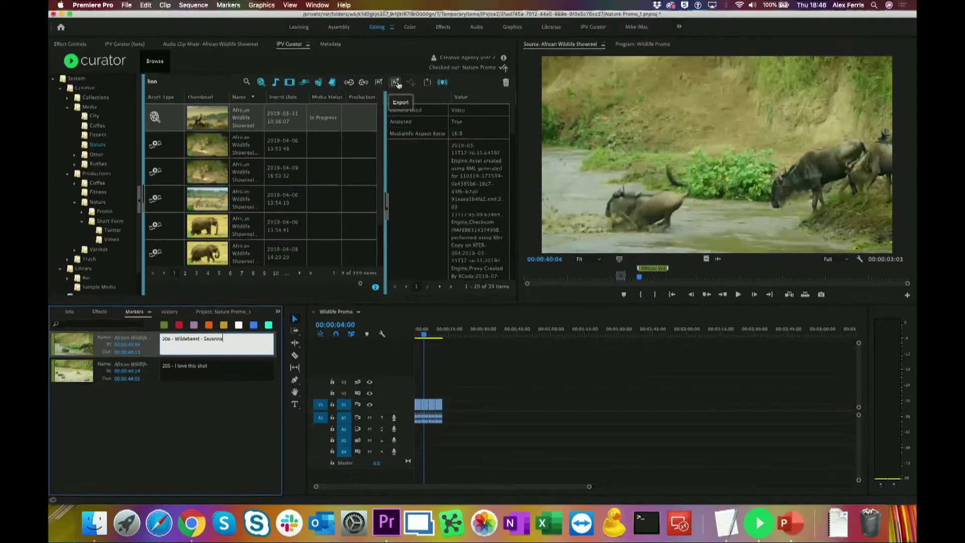
Open Curator's export settings and cancel them
left_click(397, 83)
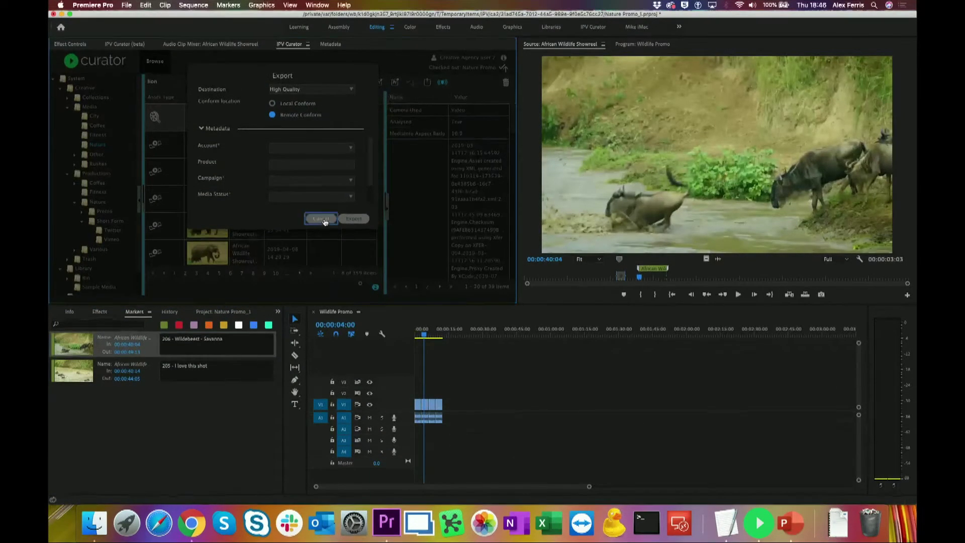
left_click(324, 220)
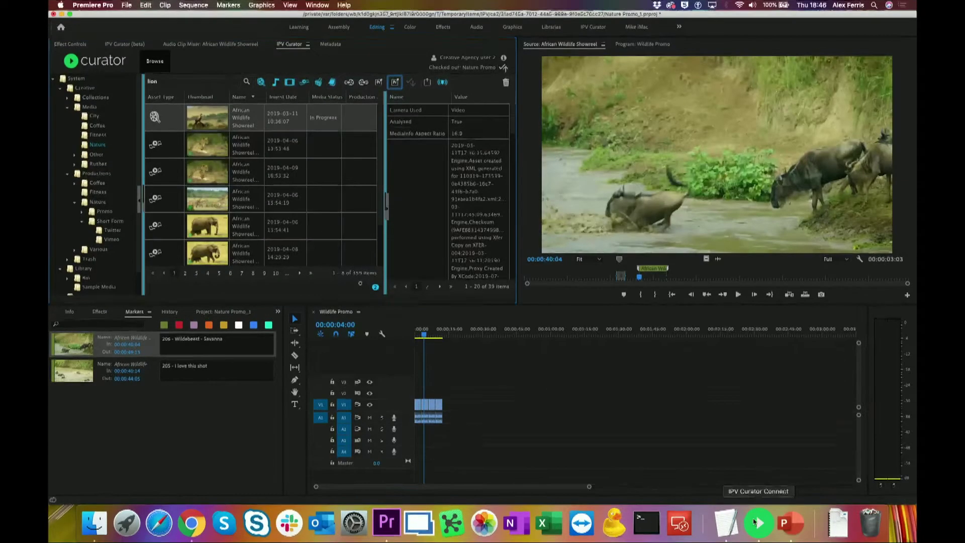
left_click(754, 523)
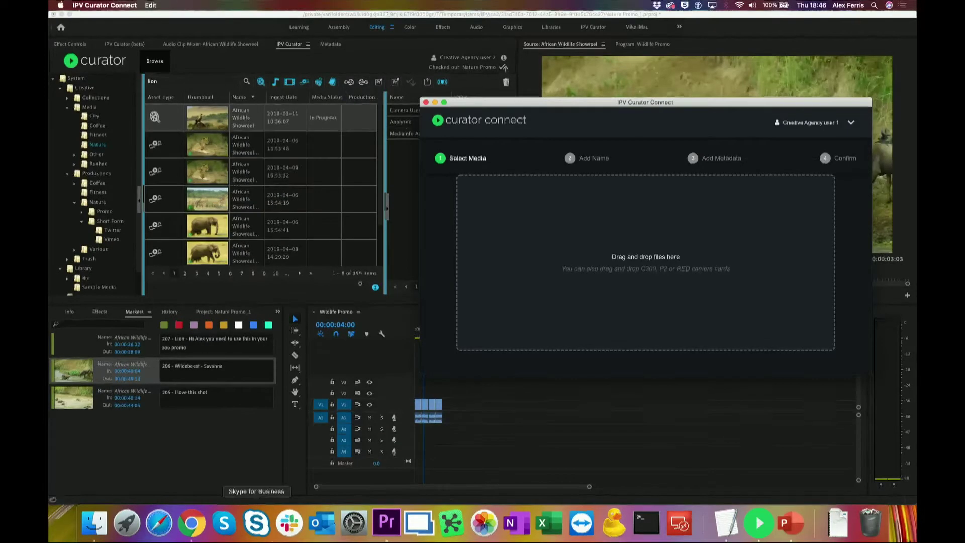
Check the new Lion marker in Premiere, then bring Curator Connect and Finder forward
left_click(249, 372)
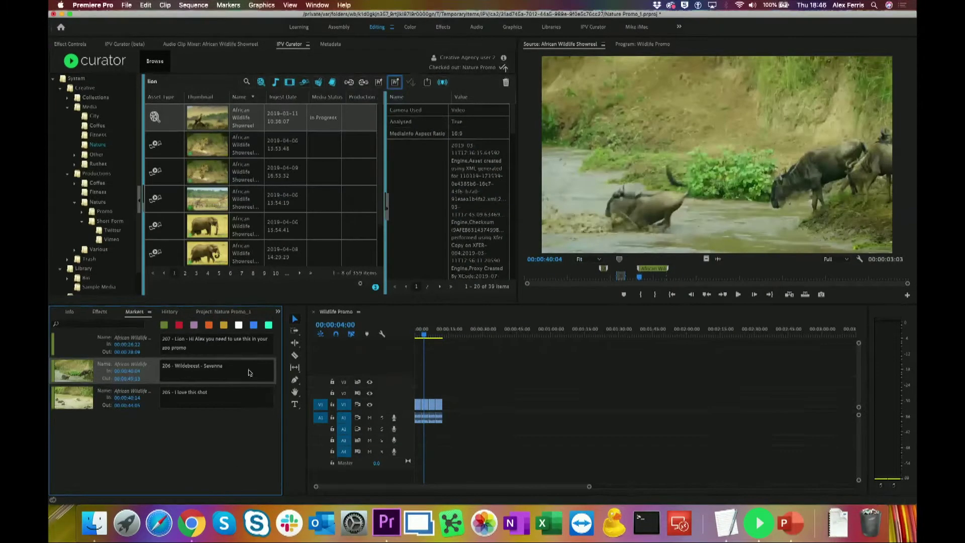
left_click(242, 352)
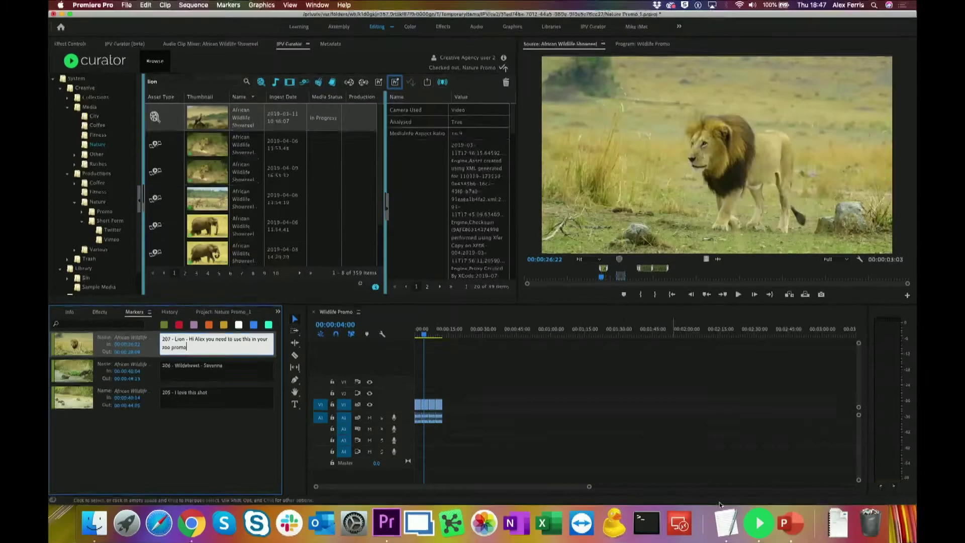
left_click(760, 523)
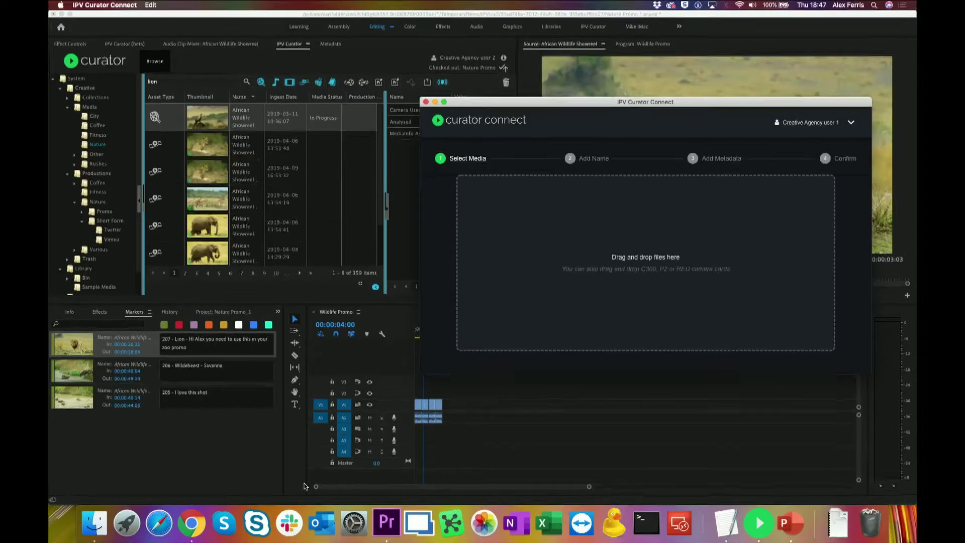
left_click(97, 525)
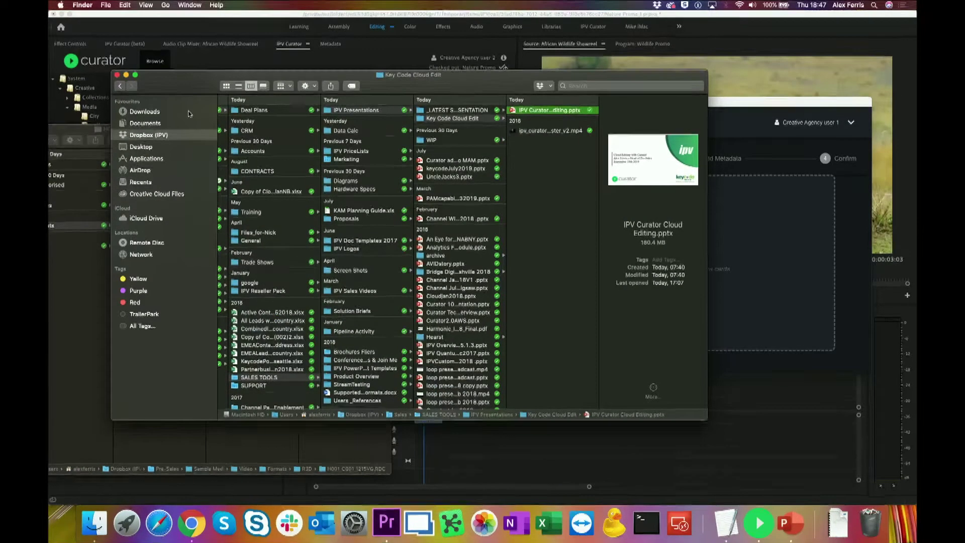
Bring the H001_C001_1215VG.RDC folder window forward and minimise the Key Code Cloud Edit window
left_click(190, 5)
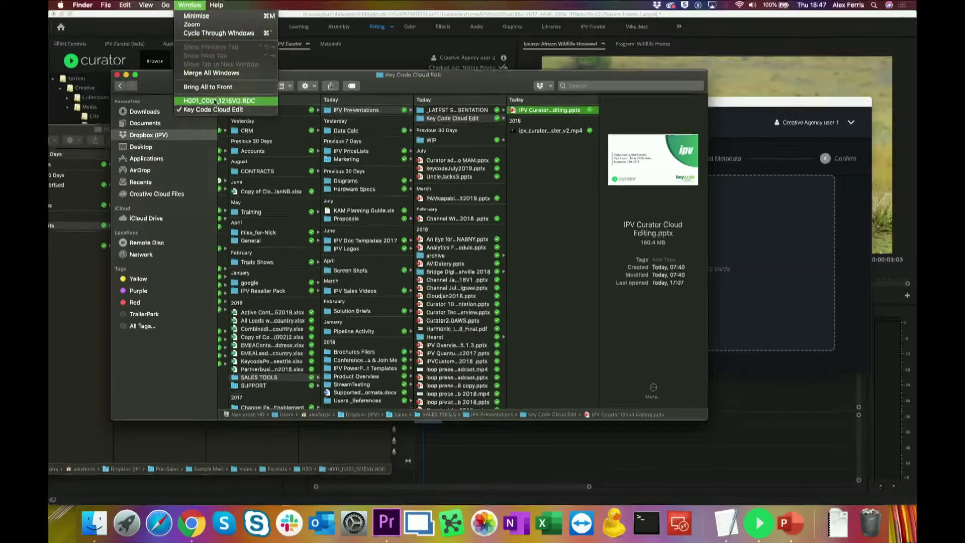
left_click(215, 101)
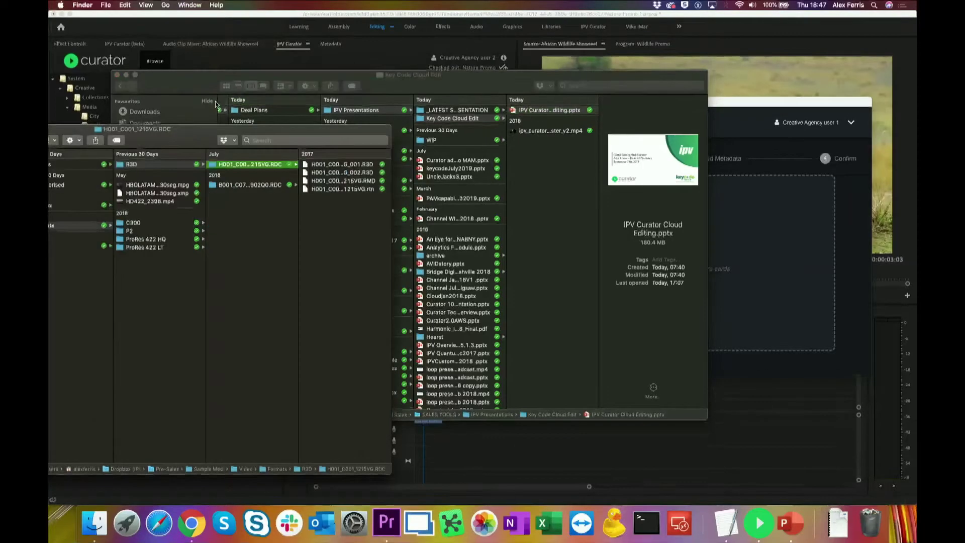
left_click(125, 74)
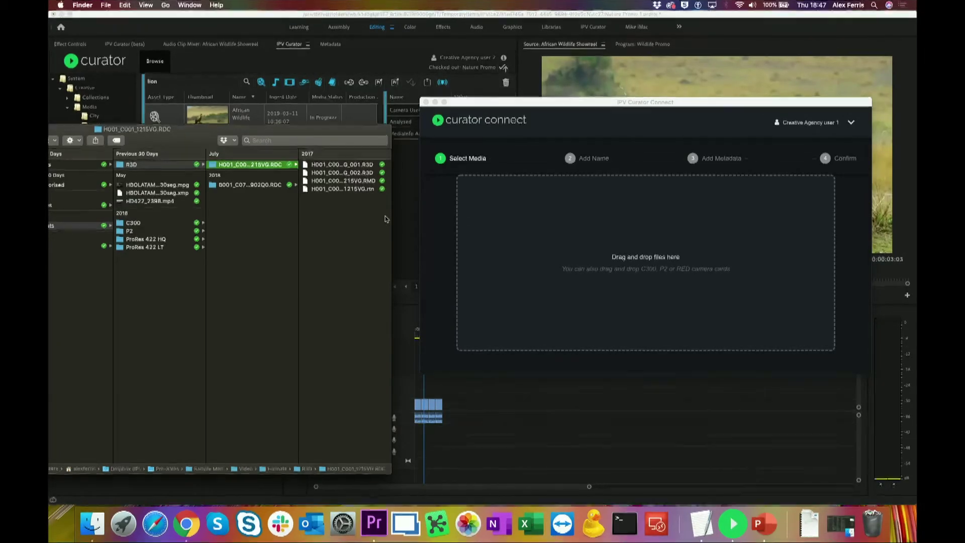
Drop the H001_C001_1215VG.RDC folder into Curator Connect and accept the name H001_C001_1215VG
left_click(234, 167)
left_click_drag(219, 168, 623, 235)
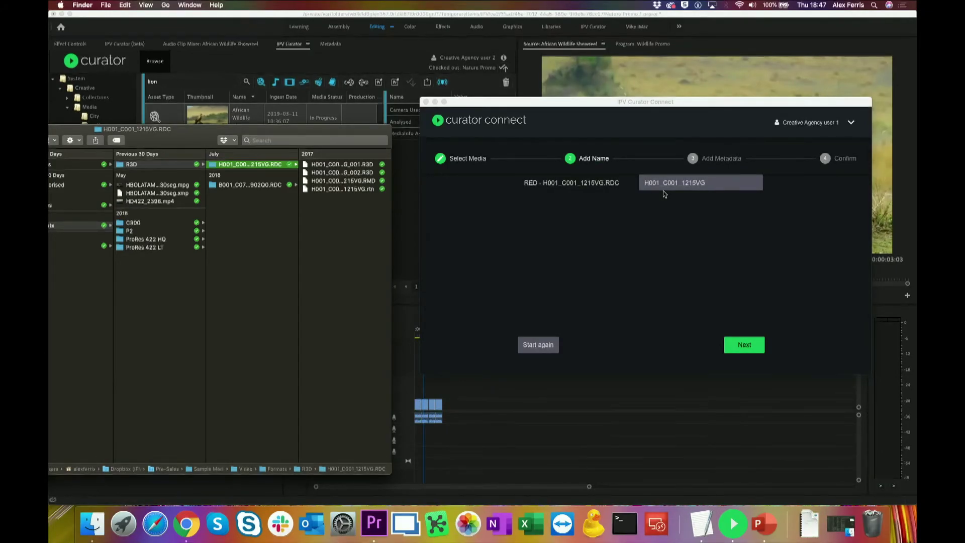
left_click(750, 347)
left_click(749, 347)
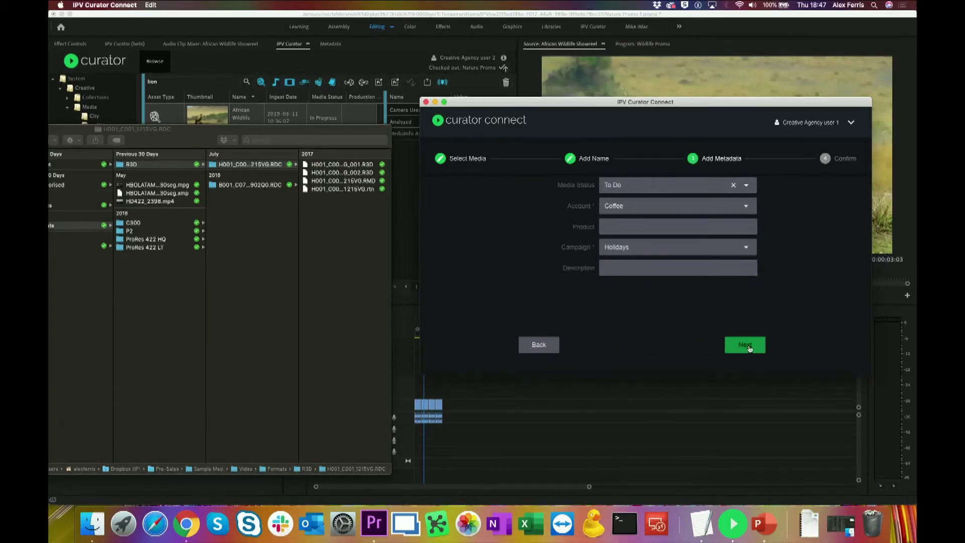